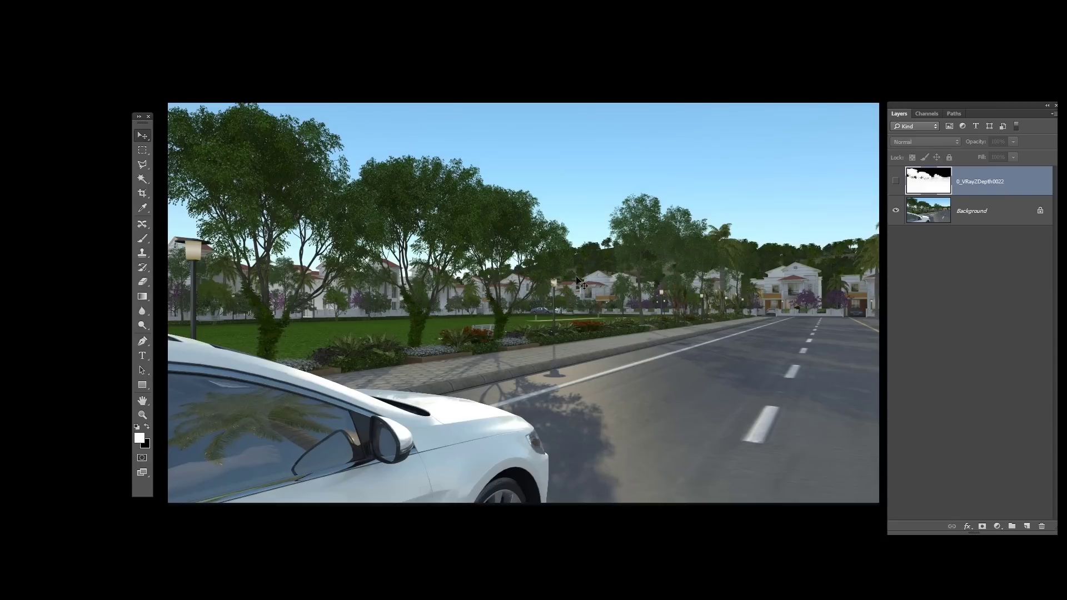
Examine the render up close, from the distant houses and trees to the foreground car
{"action": "scroll", "coordinate": [602, 302], "scroll_direction": "up", "scroll_amount": 3}
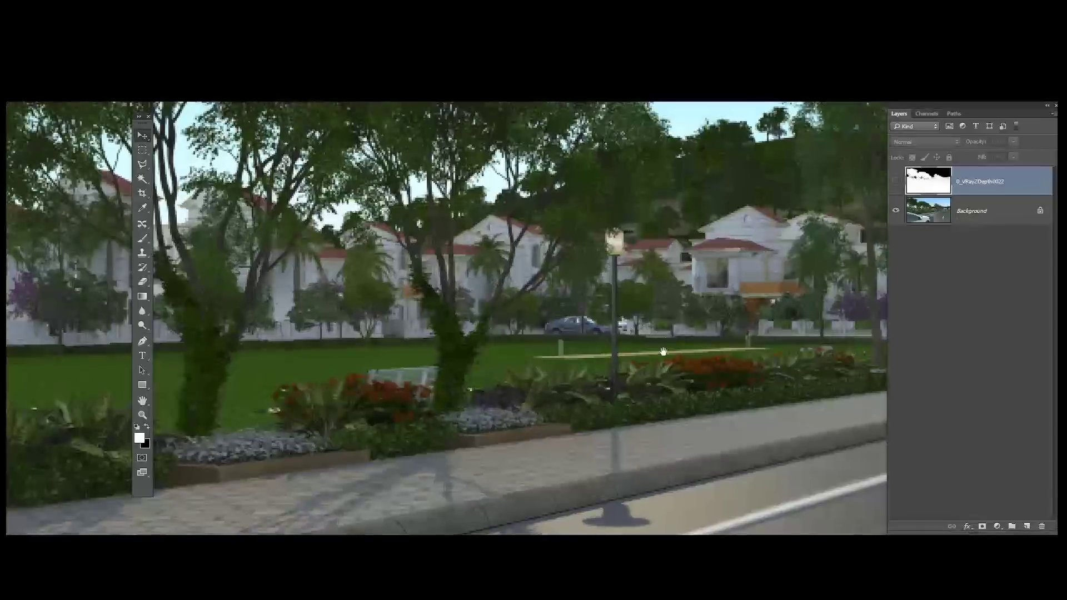
{"action": "left_click_drag", "start_coordinate": [660, 352], "coordinate": [427, 344]}
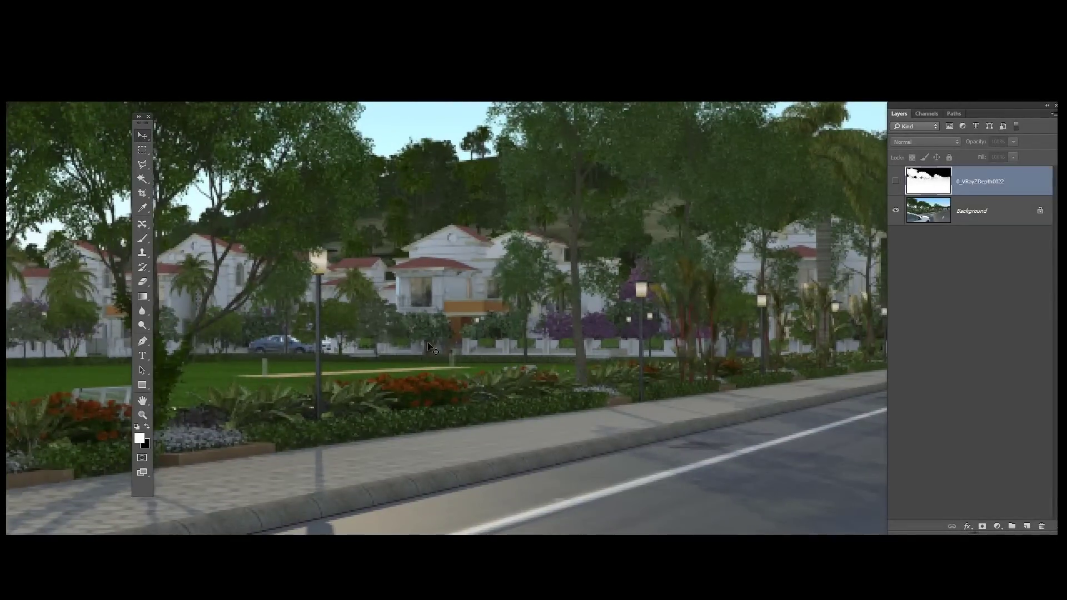
{"action": "left_click_drag", "start_coordinate": [607, 345], "coordinate": [514, 340]}
{"action": "left_click_drag", "start_coordinate": [619, 331], "coordinate": [460, 373]}
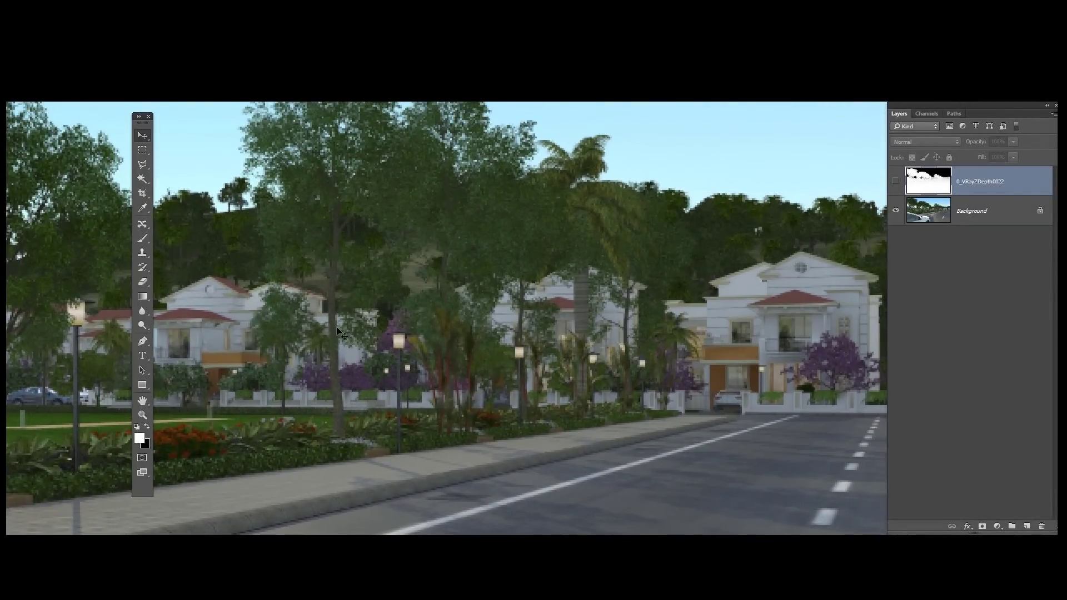
{"action": "left_click_drag", "start_coordinate": [318, 379], "coordinate": [452, 331]}
{"action": "left_click_drag", "start_coordinate": [288, 422], "coordinate": [419, 285]}
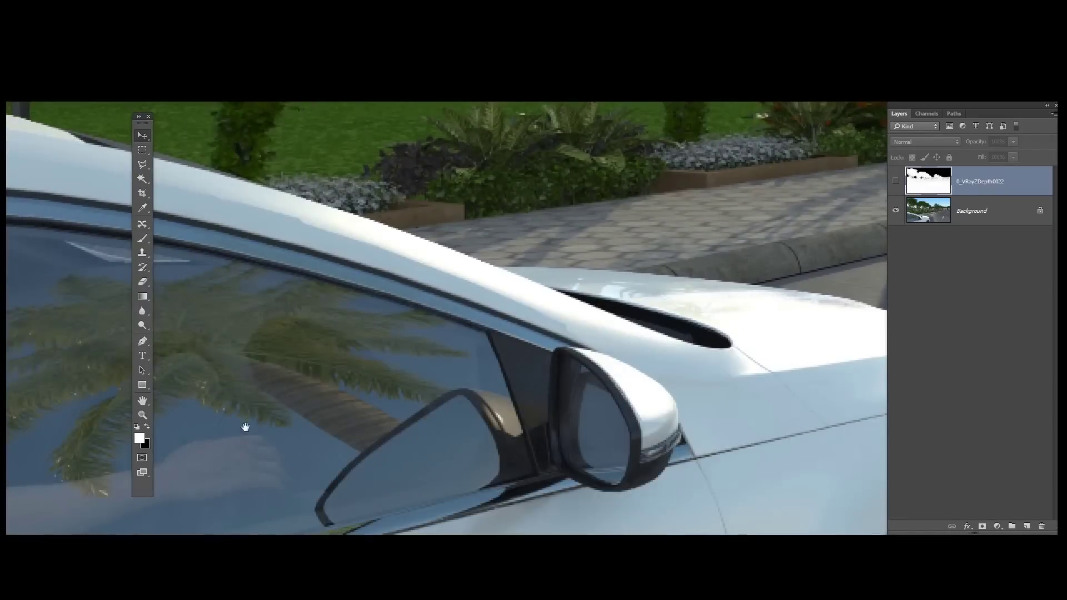
{"action": "left_click_drag", "start_coordinate": [128, 432], "coordinate": [602, 350]}
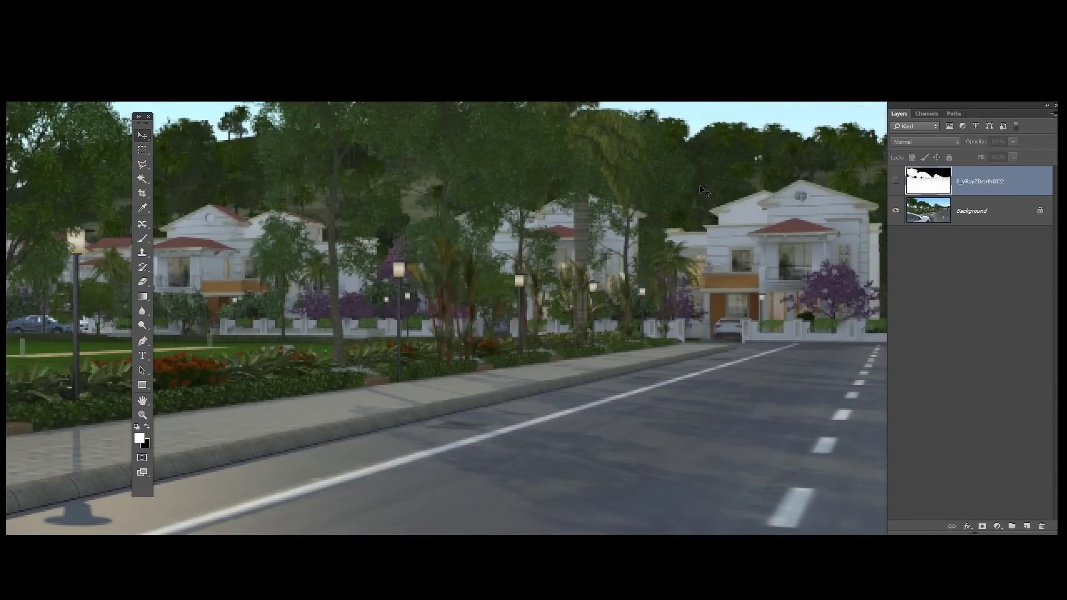
{"action": "scroll", "coordinate": [628, 228], "scroll_direction": "down", "scroll_amount": 6}
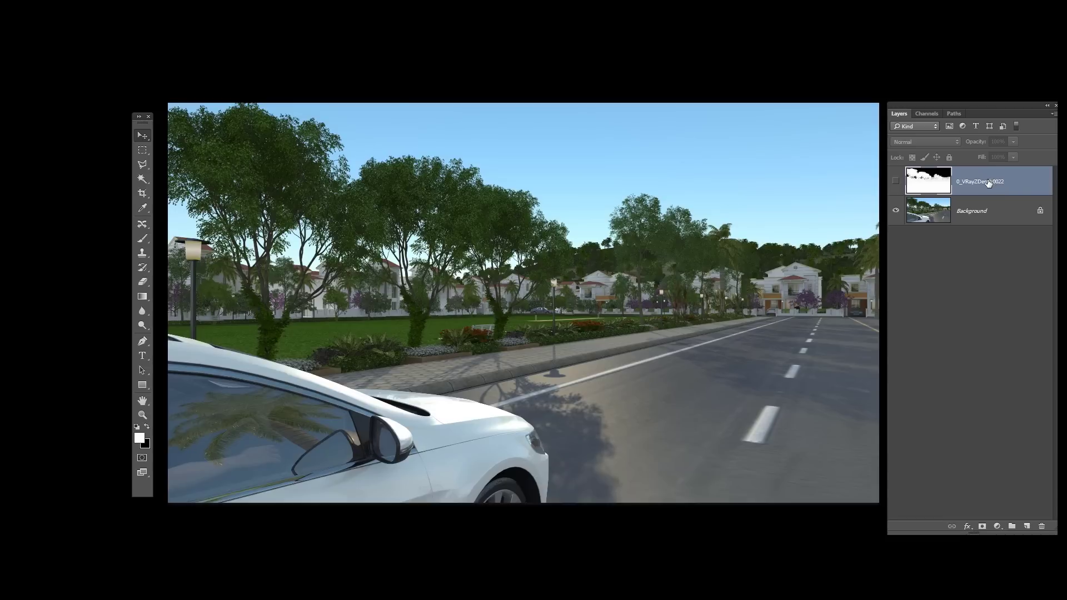
Show the 0_VRayZDepth0022 layer over the render and examine its distance greys around the trees, houses and hills
{"action": "left_click", "coordinate": [895, 181]}
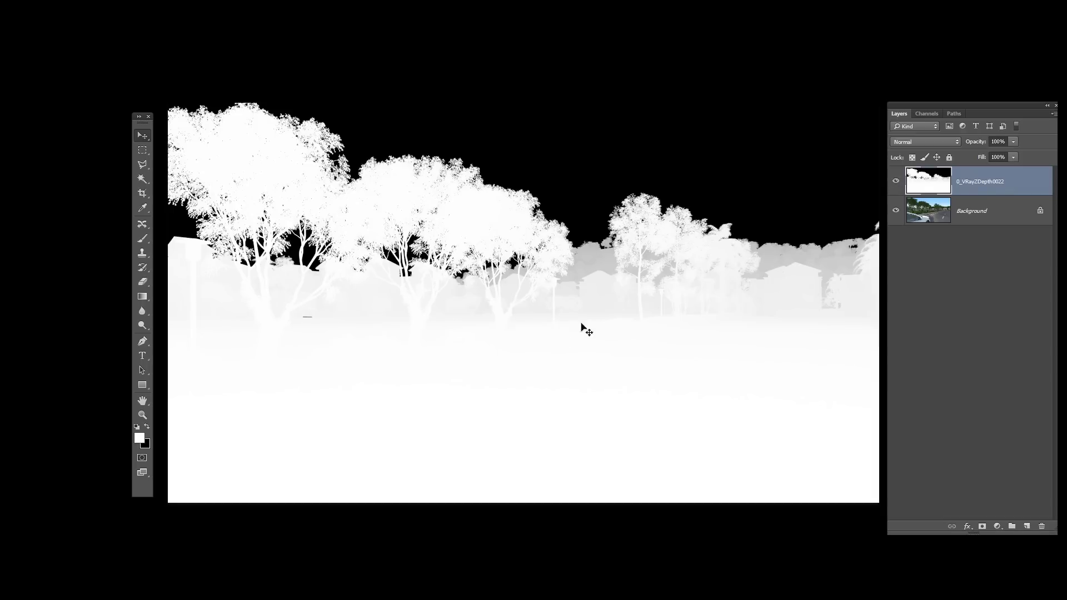
{"action": "left_click", "coordinate": [897, 181]}
{"action": "left_click", "coordinate": [897, 181]}
{"action": "left_click", "coordinate": [896, 181]}
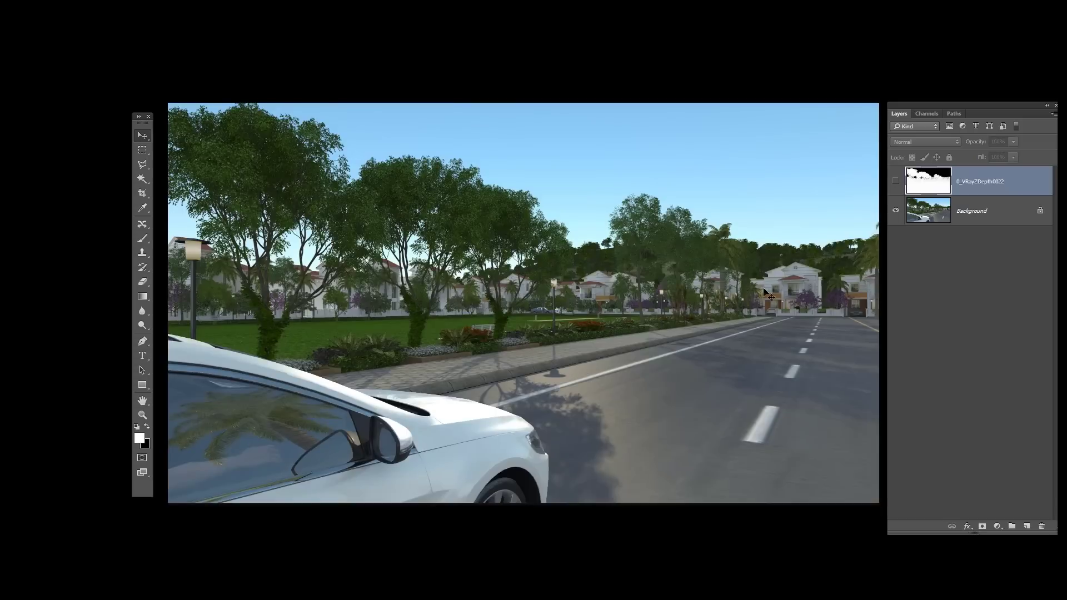
{"action": "left_click", "coordinate": [896, 181]}
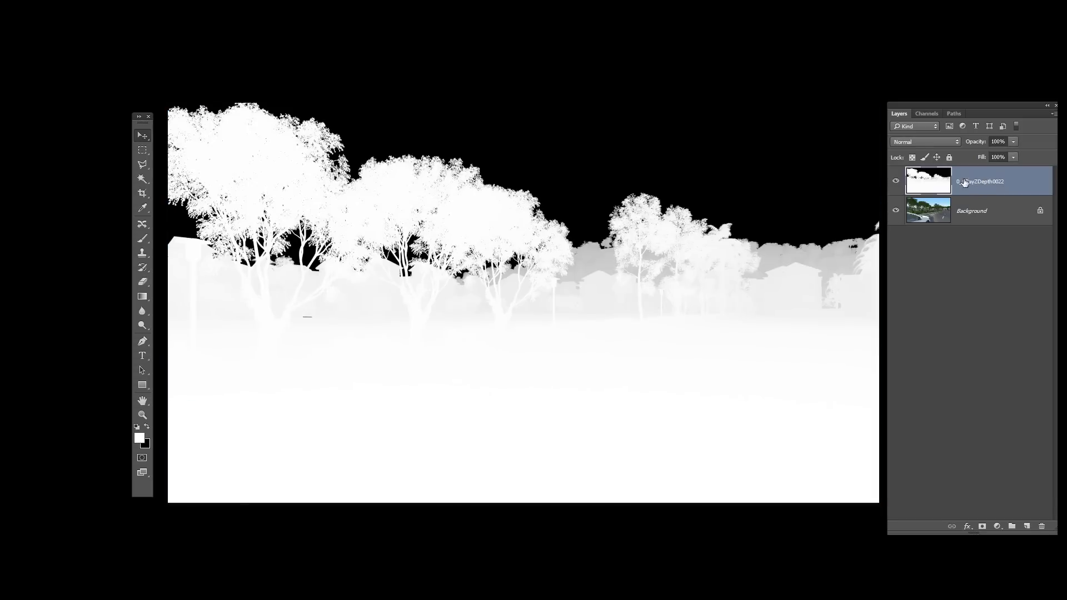
{"action": "key", "text": "ctrl+plus"}
{"action": "key", "text": "ctrl+plus"}
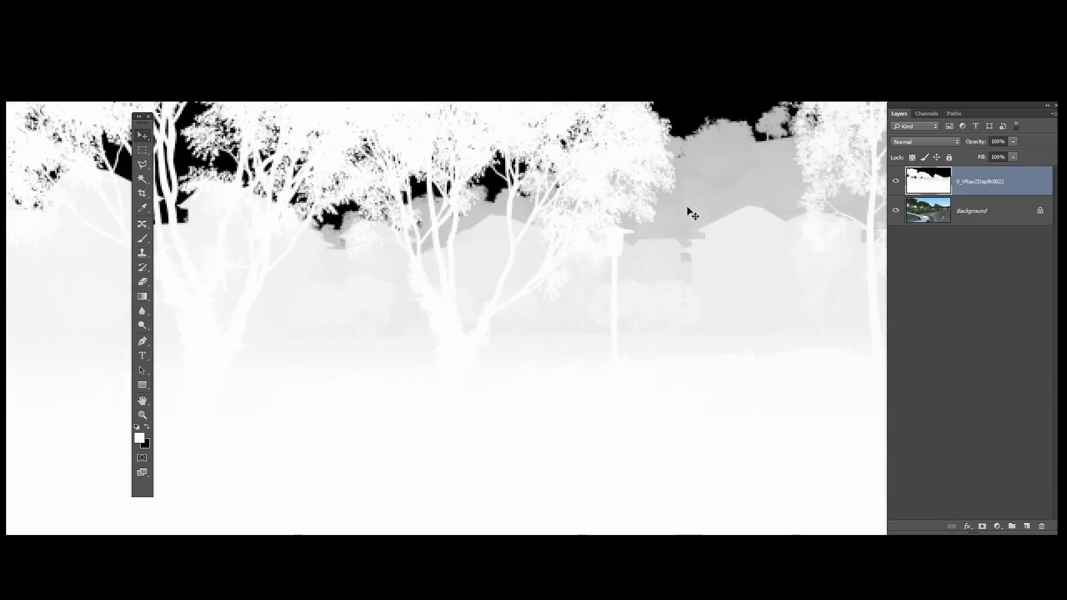
{"action": "left_click_drag", "start_coordinate": [716, 341], "coordinate": [190, 422]}
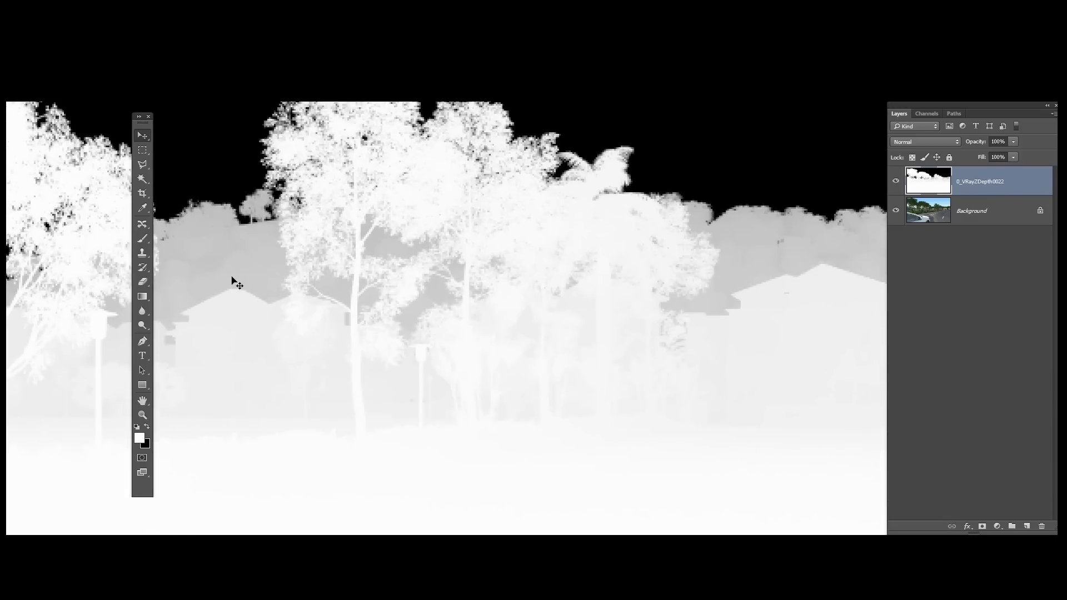
{"action": "left_click_drag", "start_coordinate": [812, 347], "coordinate": [645, 354]}
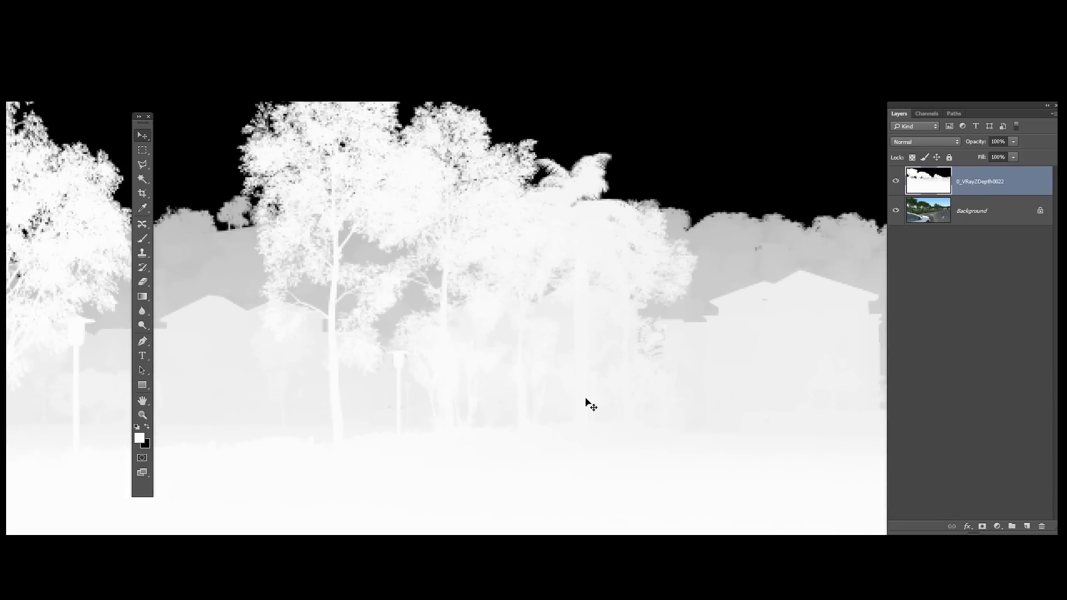
{"action": "key", "text": "ctrl+0"}
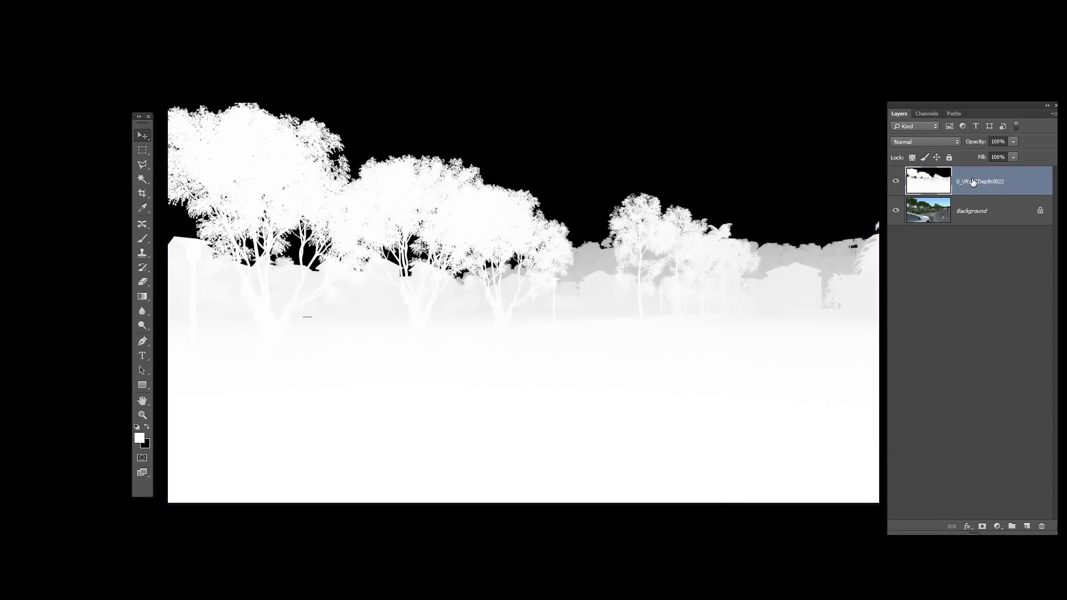
Invert the 0_VRayZDepth0022 layer and set its blend mode to Screen
{"action": "key", "text": "ctrl+i"}
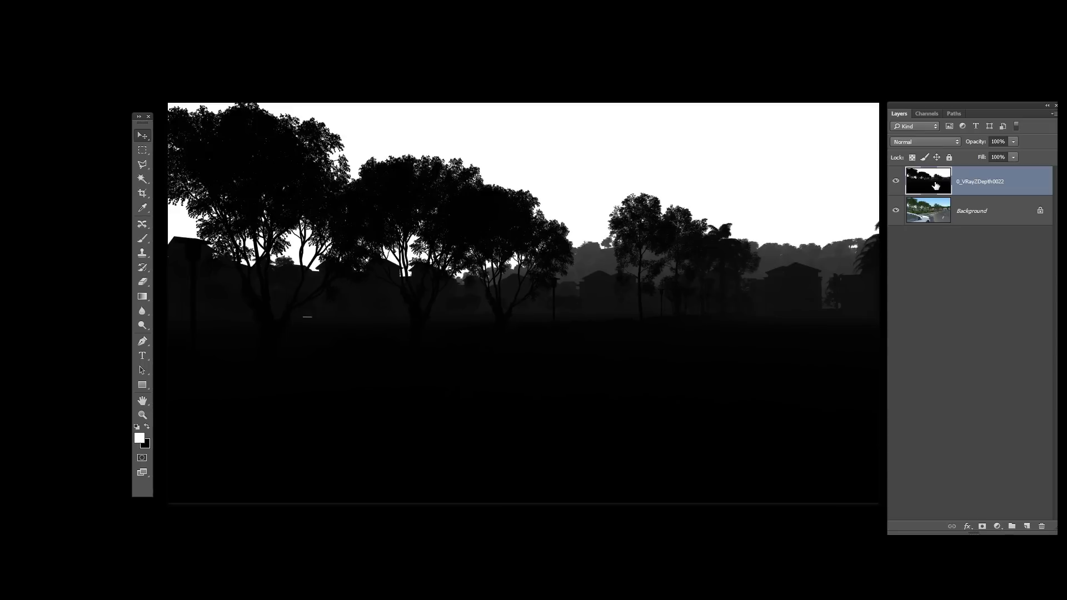
{"action": "left_click", "coordinate": [895, 181]}
{"action": "left_click", "coordinate": [896, 181]}
{"action": "scroll", "coordinate": [676, 218], "scroll_direction": "up", "scroll_amount": 2}
{"action": "key", "text": "ctrl+0"}
{"action": "left_click", "coordinate": [925, 141]}
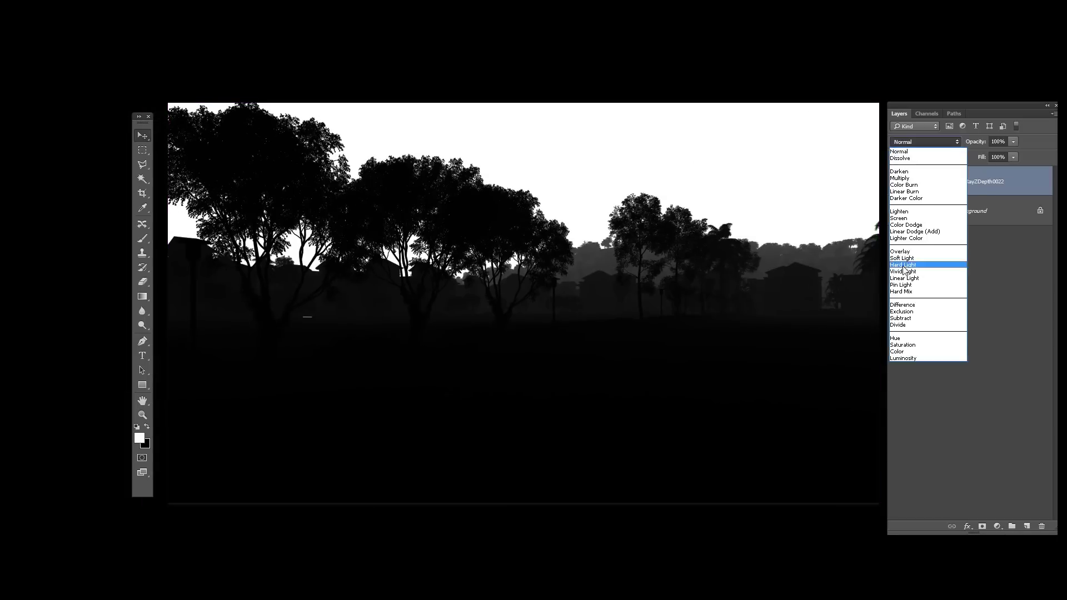
{"action": "left_click", "coordinate": [916, 220]}
Compare the distant houses and hills up close with the depth layer shown and hidden
{"action": "key", "text": "ctrl+plus"}
{"action": "key", "text": "ctrl+plus"}
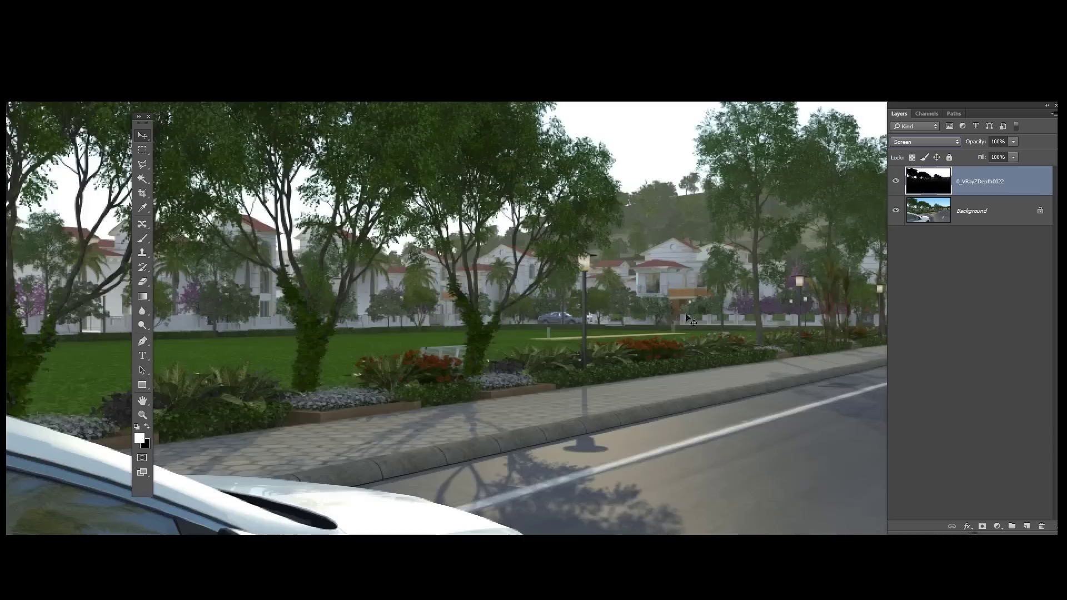
{"action": "left_click_drag", "start_coordinate": [850, 183], "coordinate": [621, 305]}
{"action": "scroll", "coordinate": [621, 305], "scroll_direction": "down", "scroll_amount": 3}
{"action": "scroll", "coordinate": [752, 293], "scroll_direction": "up", "scroll_amount": 2}
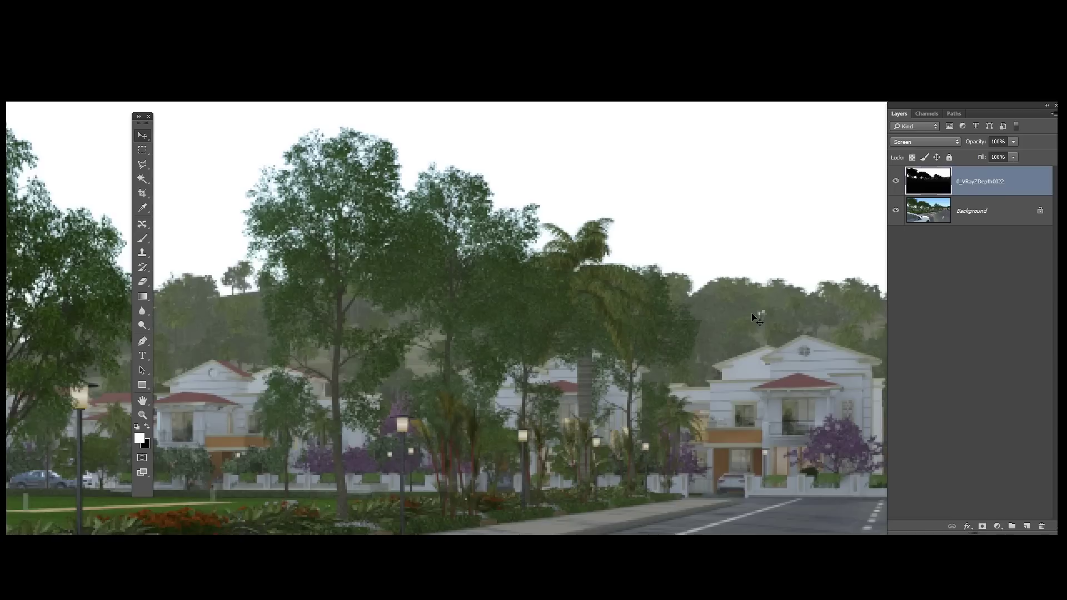
{"action": "left_click", "coordinate": [893, 180]}
{"action": "left_click", "coordinate": [893, 179]}
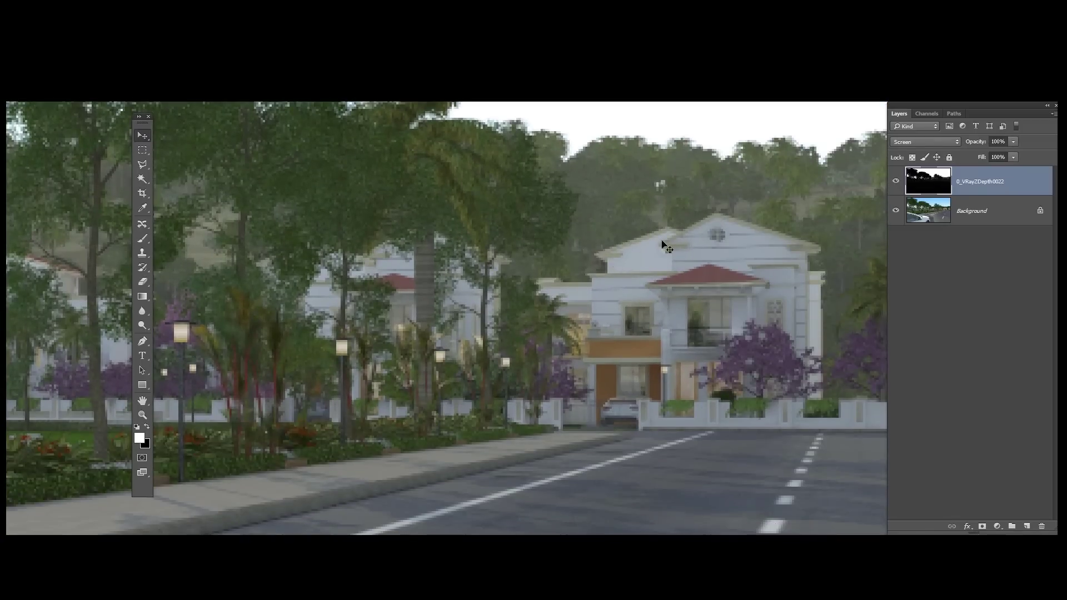
{"action": "left_click", "coordinate": [895, 180]}
{"action": "left_click", "coordinate": [895, 180]}
{"action": "left_click", "coordinate": [895, 180]}
{"action": "left_click", "coordinate": [895, 180]}
{"action": "left_click", "coordinate": [895, 180]}
{"action": "left_click", "coordinate": [895, 180]}
{"action": "left_click", "coordinate": [894, 180]}
{"action": "left_click", "coordinate": [895, 180]}
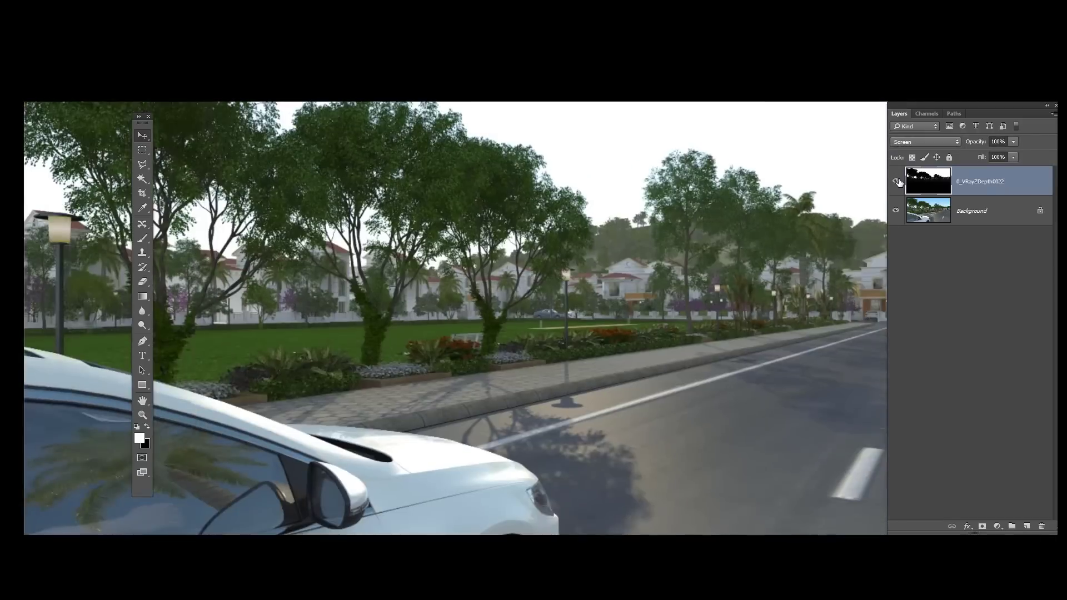
Compare the whole image with and without the depth haze, then leave the 0_VRayZDepth0022 layer hidden
{"action": "key", "text": "ctrl+minus"}
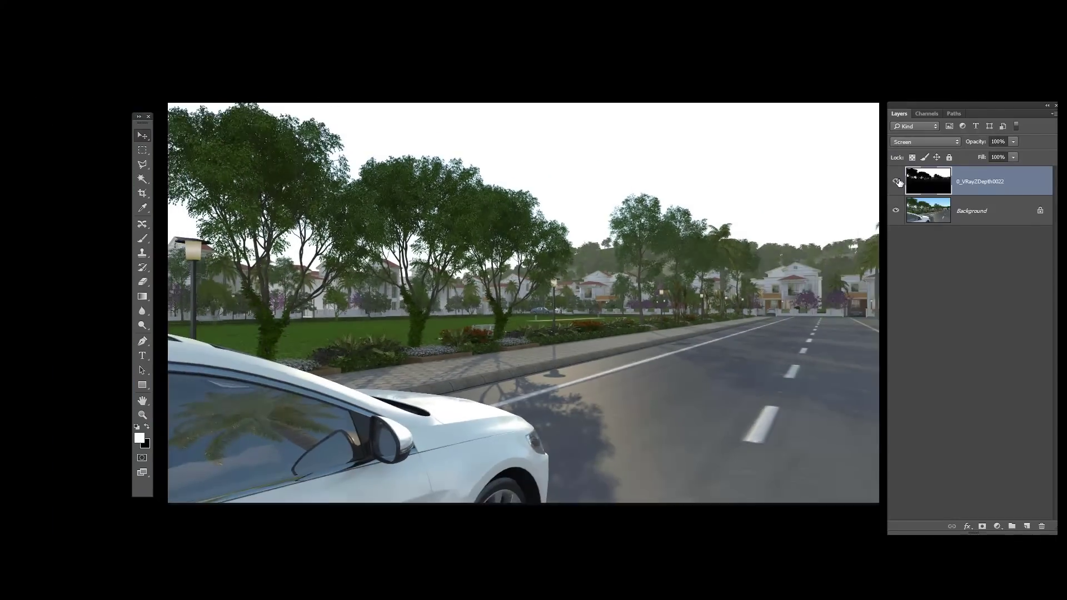
{"action": "left_click", "coordinate": [896, 180]}
{"action": "left_click", "coordinate": [896, 181]}
{"action": "left_click", "coordinate": [896, 180]}
{"action": "left_click", "coordinate": [896, 181]}
{"action": "left_click", "coordinate": [895, 181]}
{"action": "left_click", "coordinate": [895, 181]}
{"action": "left_click", "coordinate": [895, 181]}
{"action": "left_click", "coordinate": [896, 181]}
{"action": "left_click", "coordinate": [894, 178]}
{"action": "left_click", "coordinate": [894, 179]}
{"action": "left_click", "coordinate": [895, 181]}
Create a new layer above the Background and paint soft white haze across the distant houses and tree line
{"action": "left_click", "coordinate": [976, 218]}
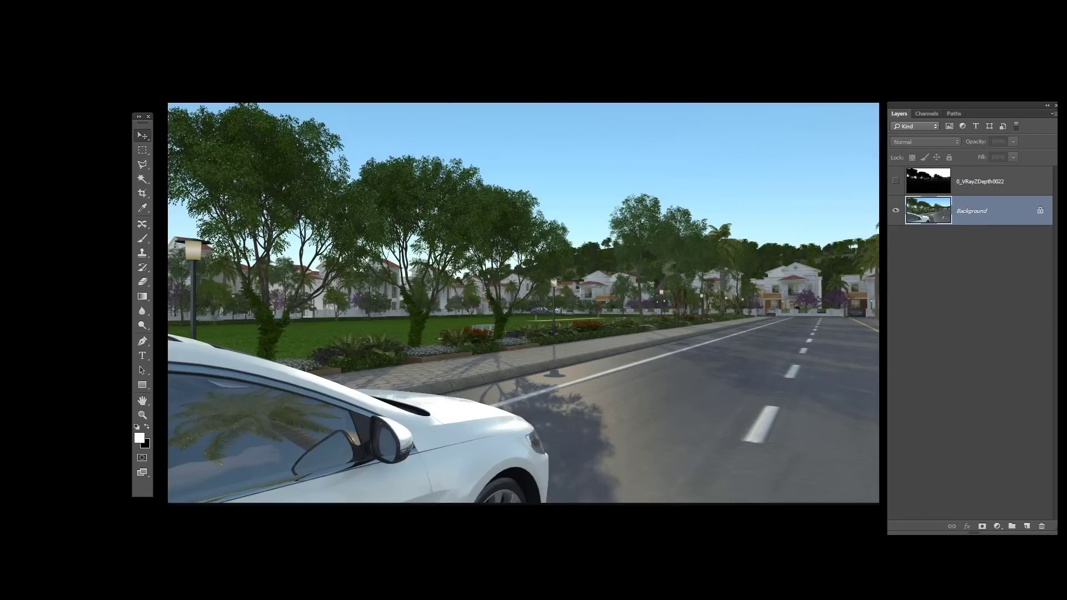
{"action": "key", "text": "b"}
{"action": "left_click", "coordinate": [1025, 529]}
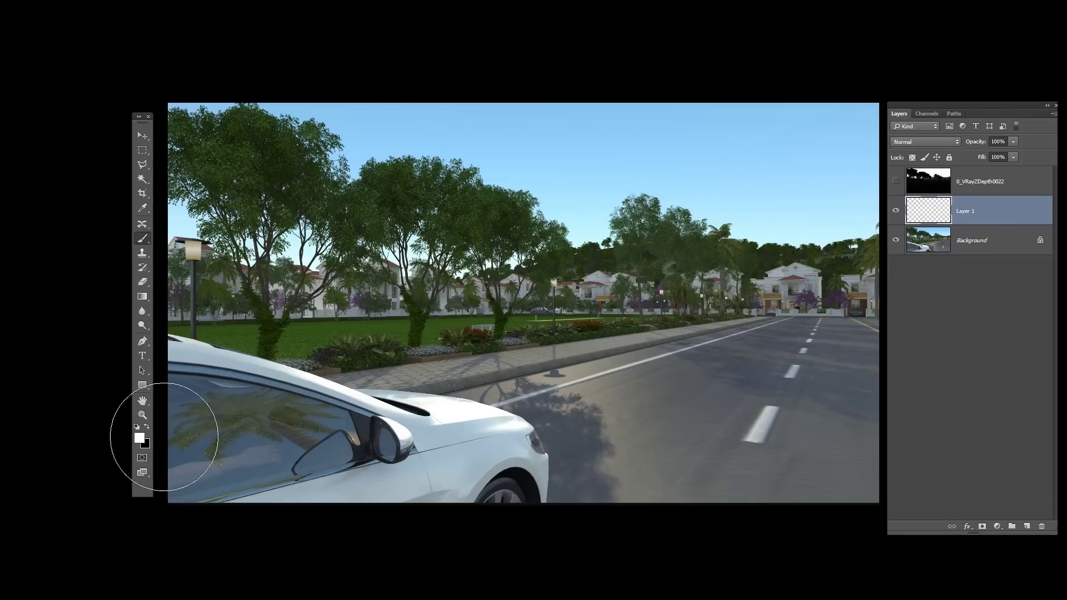
{"action": "mouse_move", "coordinate": [860, 246]}
{"action": "left_mouse_down"}
{"action": "mouse_move", "coordinate": [616, 241]}
{"action": "mouse_move", "coordinate": [573, 257]}
{"action": "mouse_move", "coordinate": [753, 250]}
{"action": "mouse_move", "coordinate": [578, 244]}
{"action": "mouse_move", "coordinate": [488, 272]}
{"action": "mouse_move", "coordinate": [192, 275]}
{"action": "left_mouse_up"}
{"action": "left_click_drag", "start_coordinate": [541, 291], "coordinate": [611, 280]}
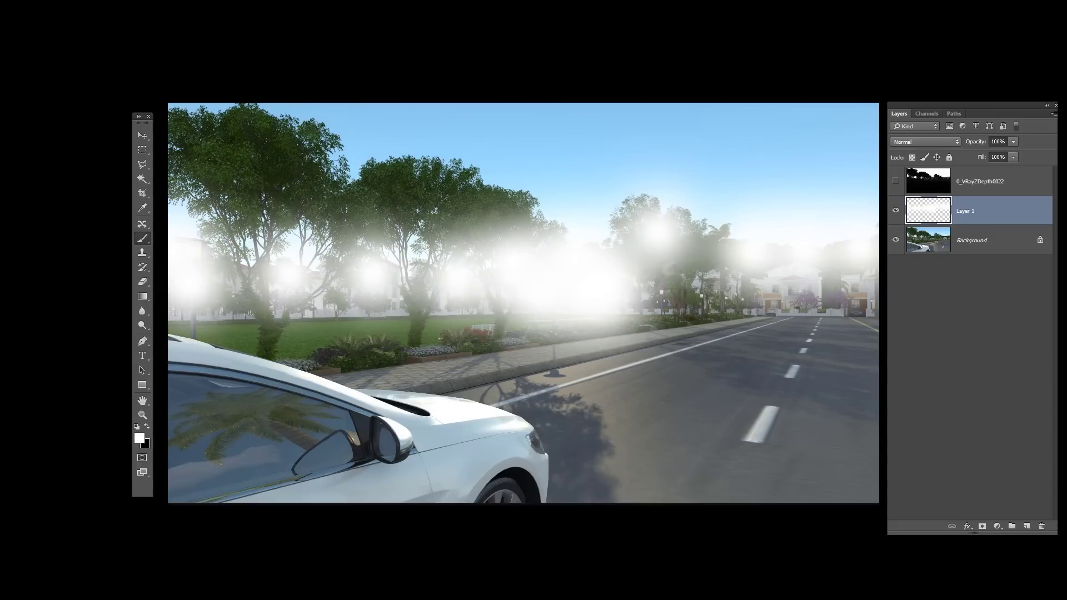
Blur the painted haze strongly and set Layer 1's opacity to 52%
{"action": "key", "text": "space"}
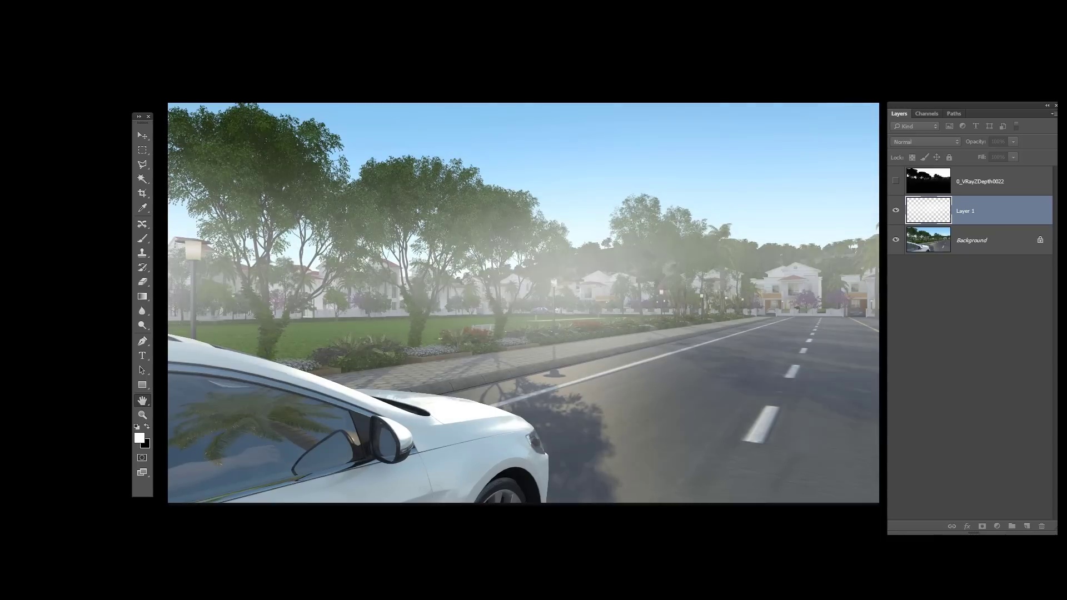
{"action": "key", "text": "Return"}
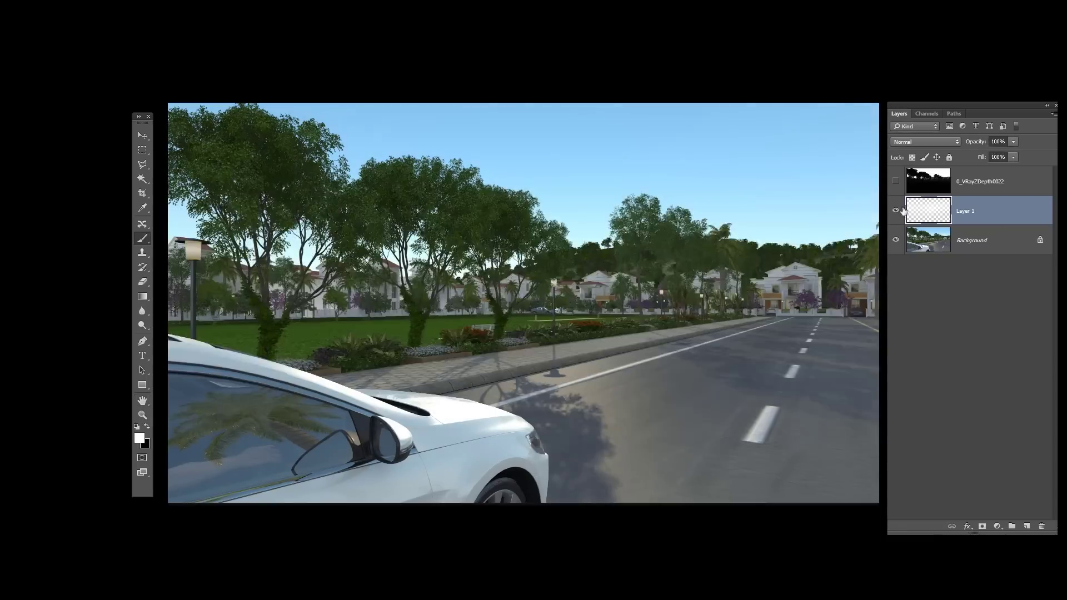
{"action": "left_click_drag", "start_coordinate": [967, 145], "coordinate": [944, 145]}
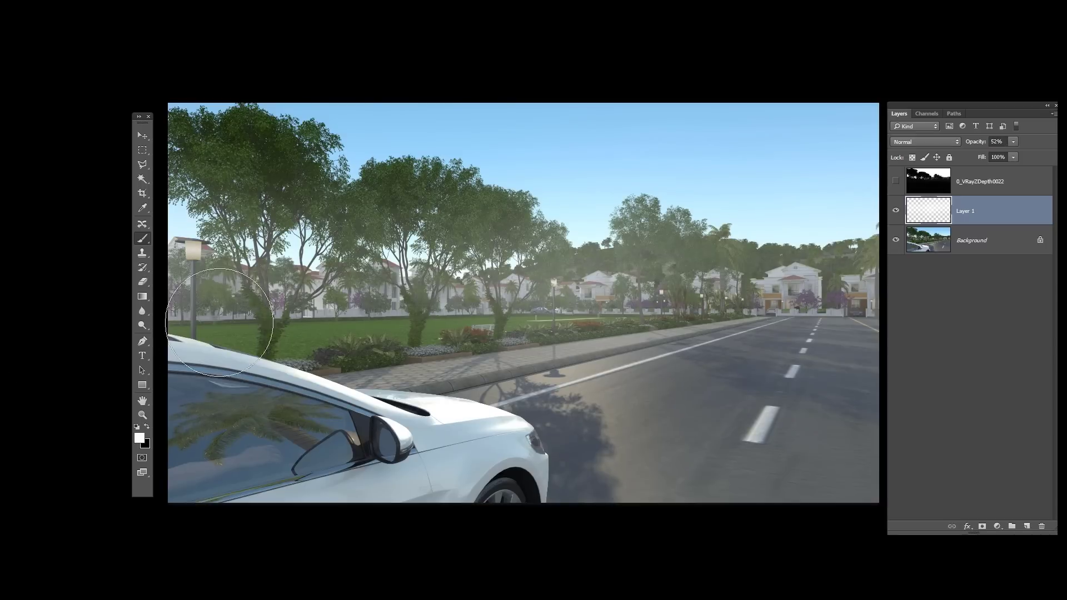
Erase the painted haze over the nearer trees on Layer 1 and compare the image with and without it
{"action": "left_click", "coordinate": [140, 280]}
{"action": "key", "text": "bracketleft"}
{"action": "key", "text": "bracketleft"}
{"action": "mouse_move", "coordinate": [268, 314]}
{"action": "left_mouse_down"}
{"action": "mouse_move", "coordinate": [272, 197]}
{"action": "mouse_move", "coordinate": [280, 206]}
{"action": "mouse_move", "coordinate": [267, 367]}
{"action": "left_mouse_up"}
{"action": "mouse_move", "coordinate": [416, 219]}
{"action": "left_mouse_down"}
{"action": "mouse_move", "coordinate": [427, 308]}
{"action": "mouse_move", "coordinate": [424, 226]}
{"action": "left_mouse_up"}
{"action": "left_click_drag", "start_coordinate": [480, 199], "coordinate": [500, 332]}
{"action": "left_click_drag", "start_coordinate": [677, 319], "coordinate": [701, 279]}
{"action": "mouse_move", "coordinate": [718, 379]}
{"action": "left_mouse_down"}
{"action": "mouse_move", "coordinate": [591, 377]}
{"action": "mouse_move", "coordinate": [722, 371]}
{"action": "mouse_move", "coordinate": [632, 374]}
{"action": "mouse_move", "coordinate": [683, 372]}
{"action": "left_mouse_up"}
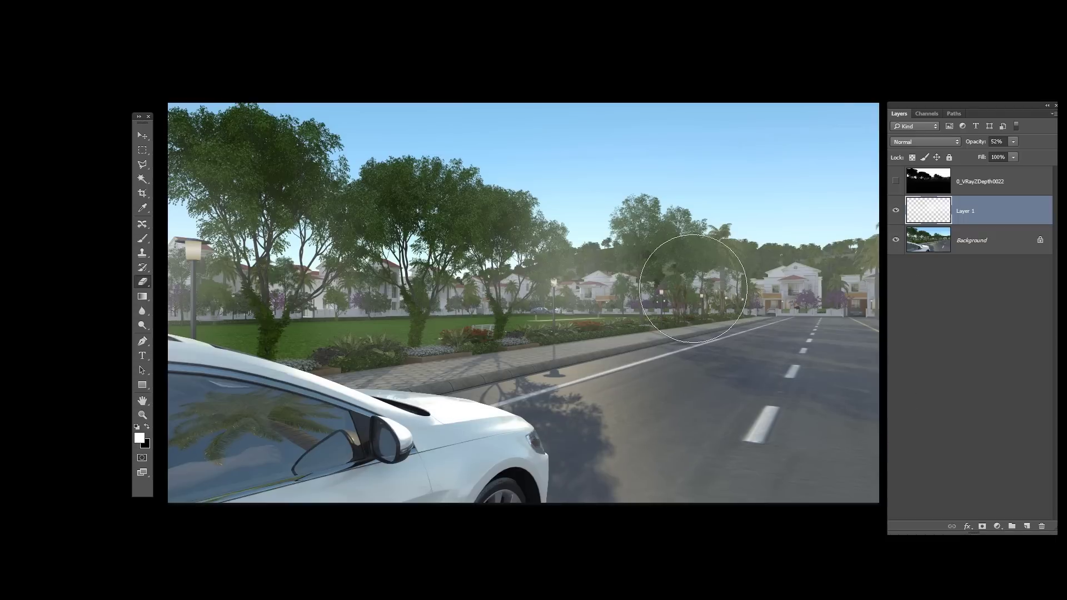
{"action": "left_click", "coordinate": [694, 286]}
{"action": "left_click", "coordinate": [894, 211]}
{"action": "left_click", "coordinate": [894, 211]}
{"action": "left_click", "coordinate": [894, 211]}
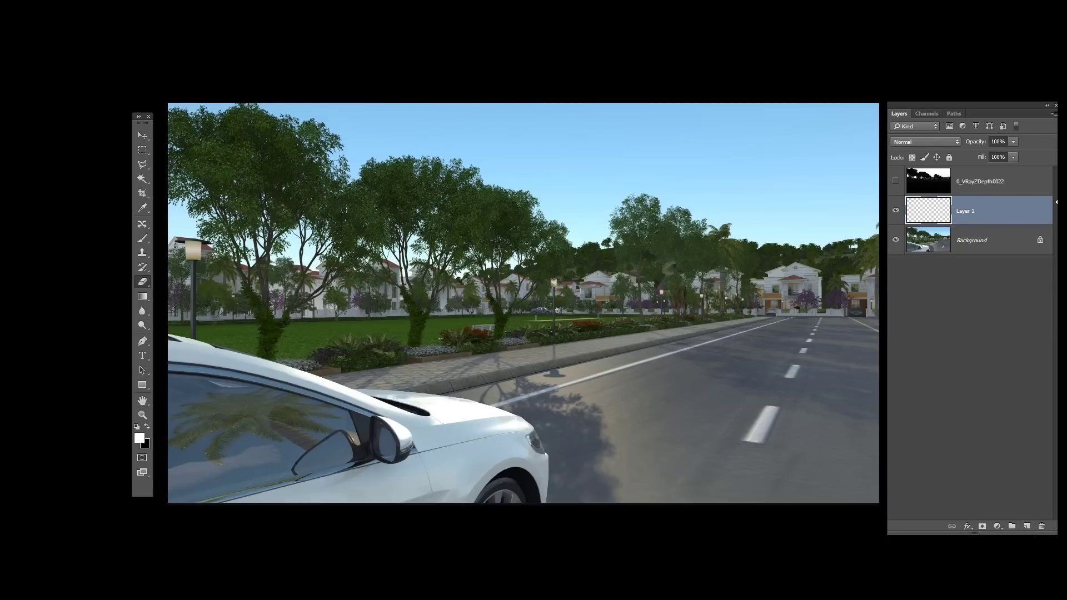
Fill Layer 1 with a vertical white-to-black gradient in Screen mode, reduce its opacity and compare the effect
{"action": "left_click", "coordinate": [143, 297]}
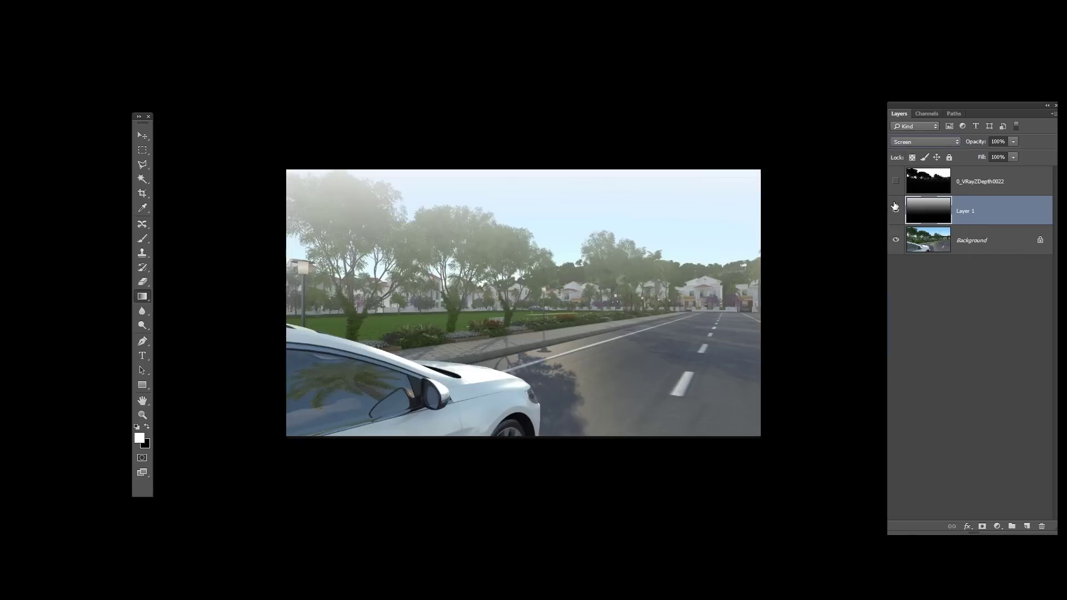
{"action": "left_click", "coordinate": [895, 210]}
{"action": "left_click", "coordinate": [895, 210]}
{"action": "key", "text": "ctrl+plus"}
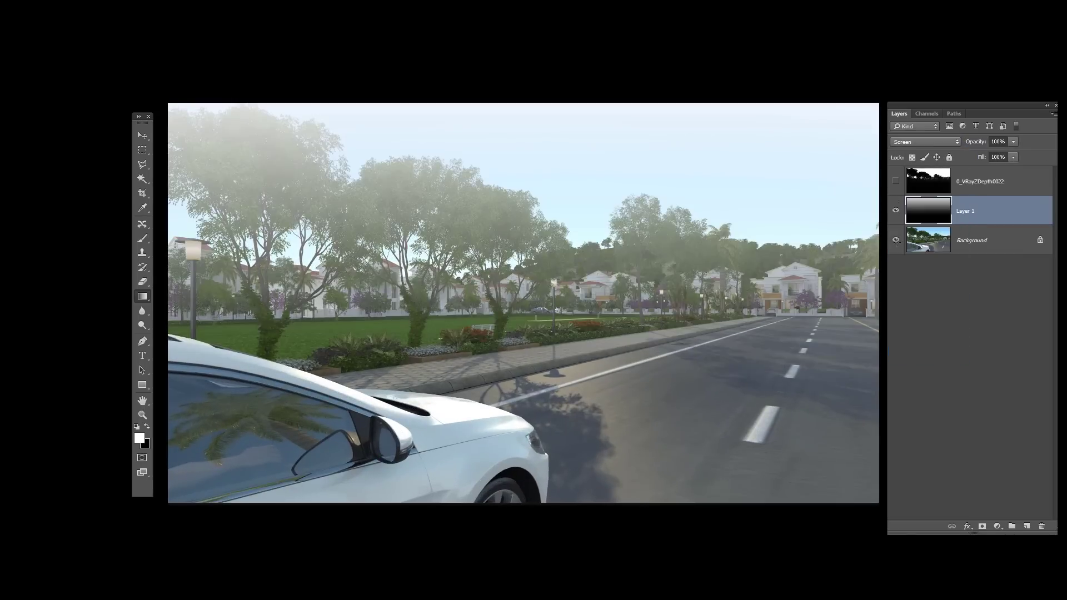
{"action": "left_click_drag", "start_coordinate": [974, 143], "coordinate": [957, 142]}
{"action": "left_click", "coordinate": [894, 212]}
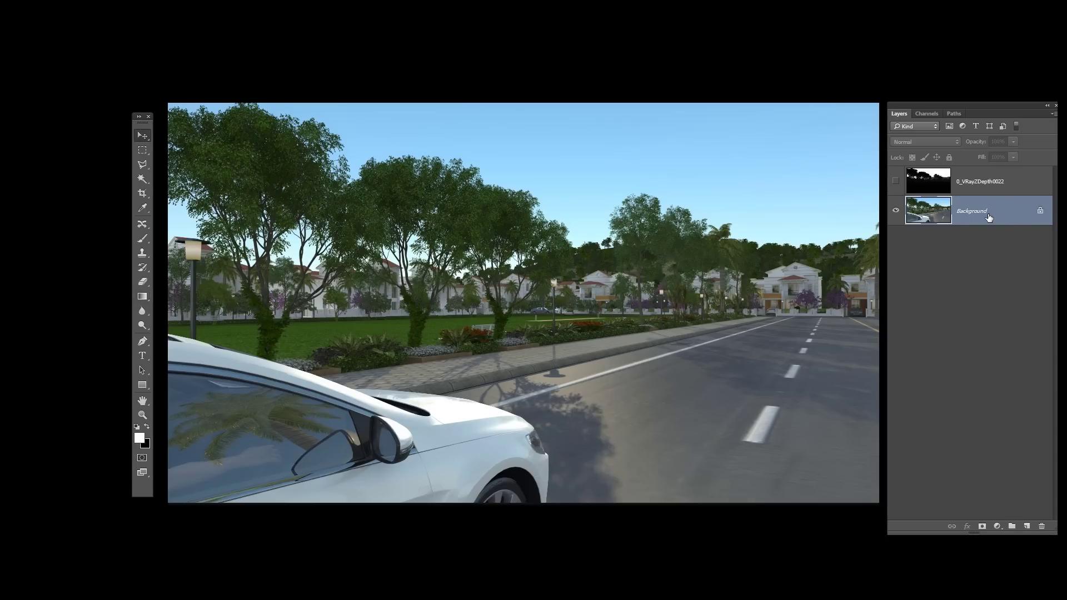
Duplicate the Background layer and set the copy's blend mode to Screen
{"action": "key", "text": "ctrl+j"}
{"action": "left_click", "coordinate": [944, 142]}
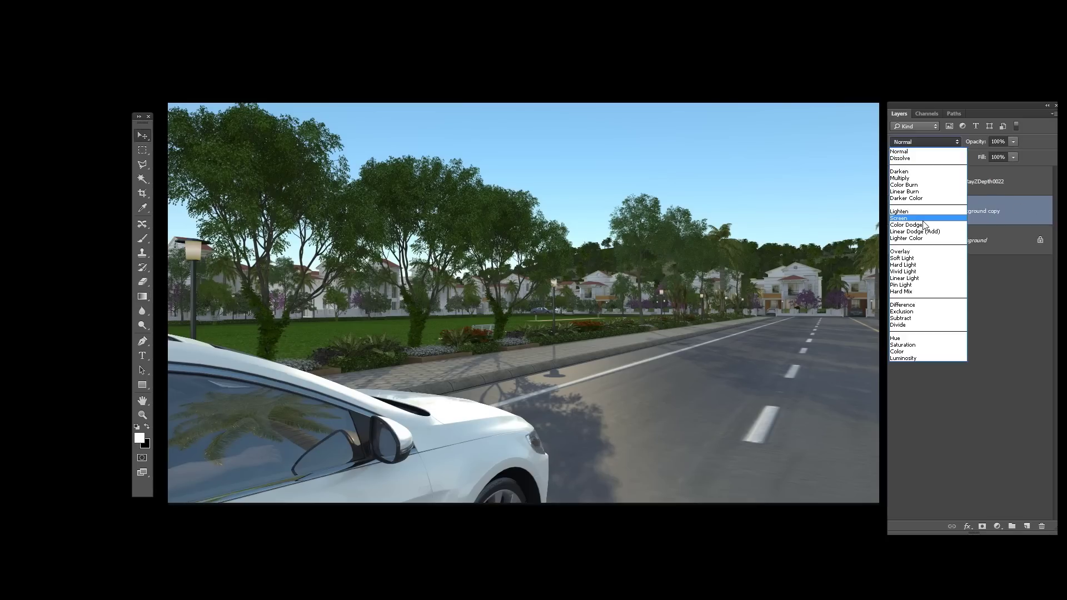
{"action": "left_click", "coordinate": [911, 213]}
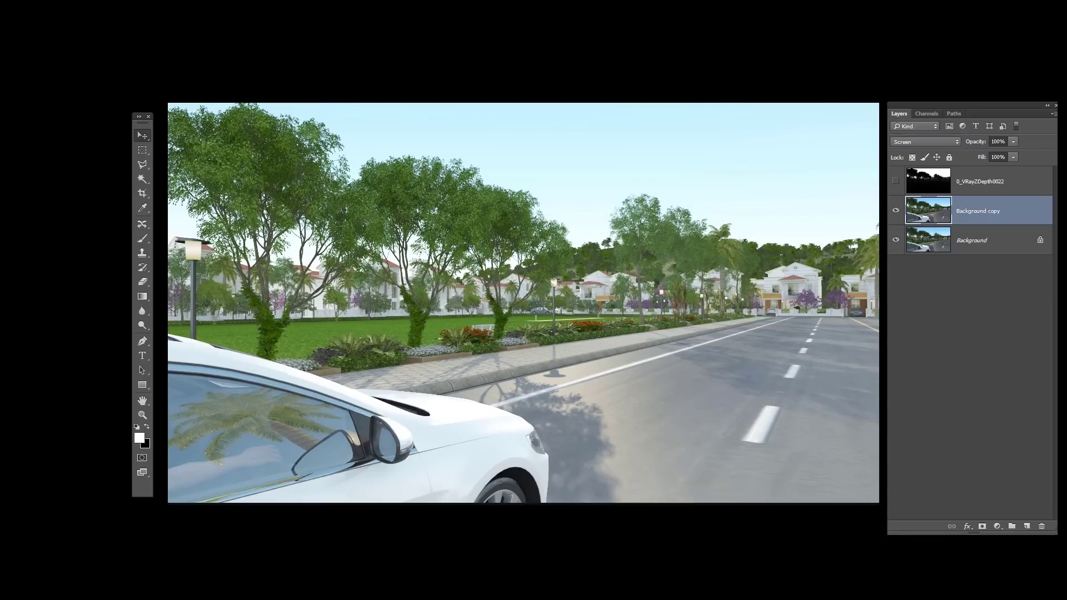
Blur the Background copy layer with a radius of 5
{"action": "key", "text": "ctrl+alt+f"}
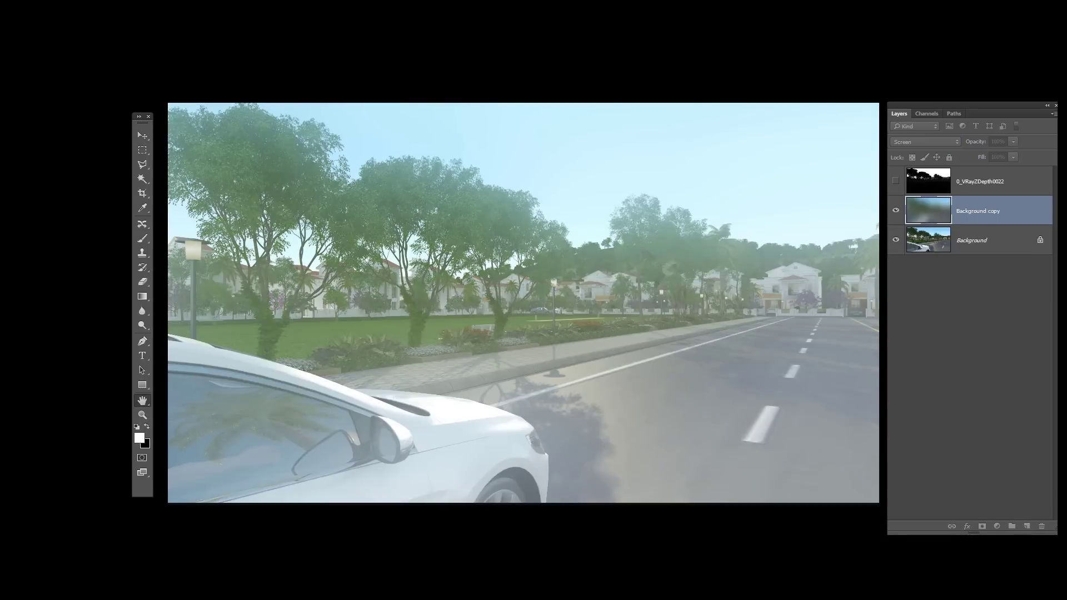
{"action": "type", "text": "5"}
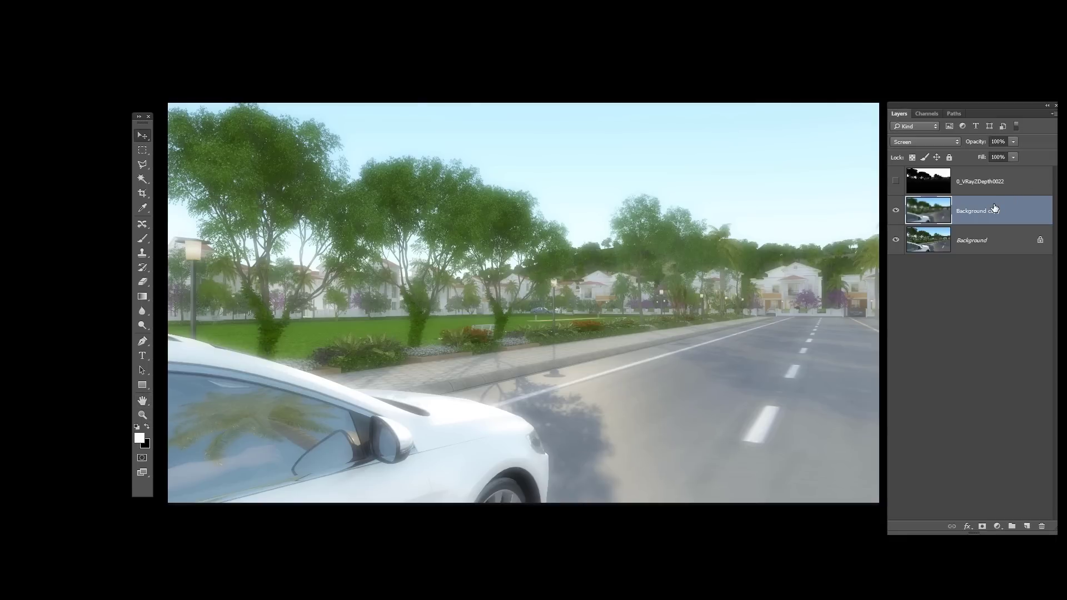
Reduce the saturation of the Background copy layer to about -68 with Hue/Saturation and adjust its lightness
{"action": "key", "text": "i"}
{"action": "key", "text": "ctrl+u"}
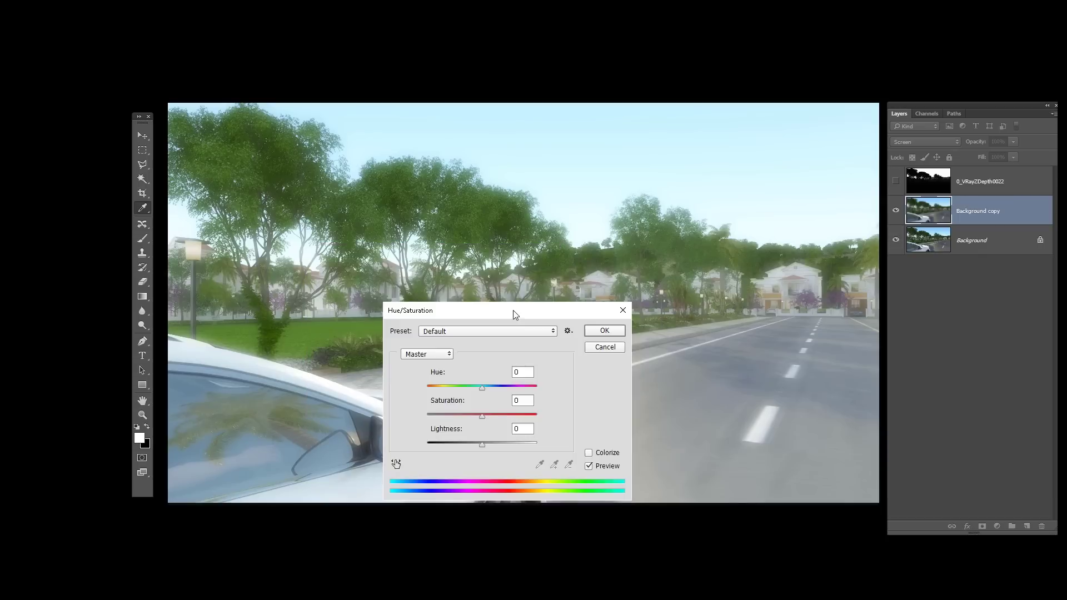
{"action": "left_click_drag", "start_coordinate": [461, 417], "coordinate": [445, 418]}
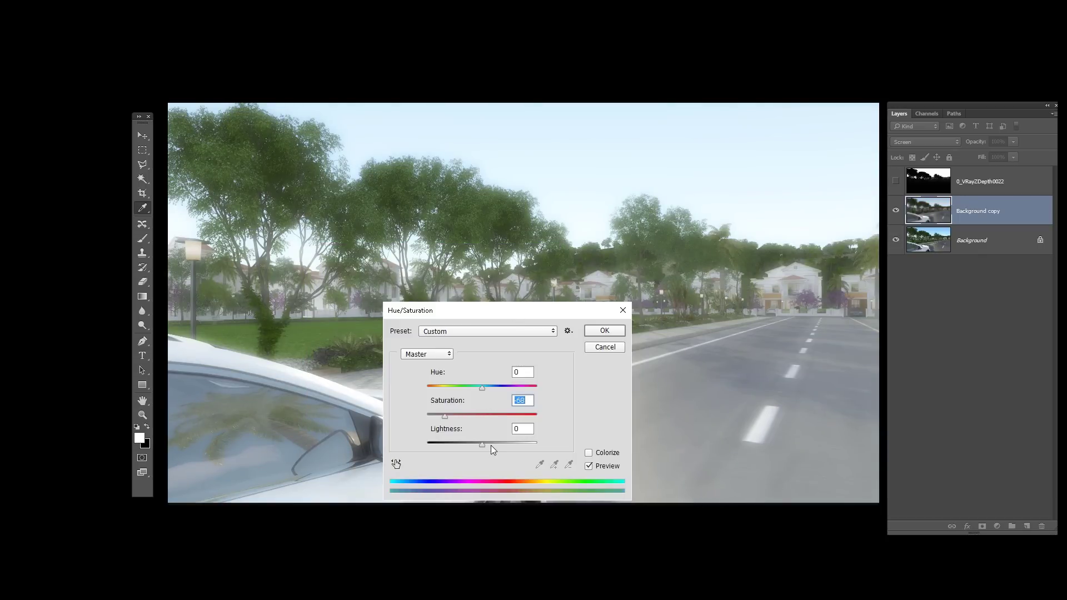
{"action": "left_click_drag", "start_coordinate": [491, 445], "coordinate": [485, 444]}
{"action": "left_click", "coordinate": [605, 331]}
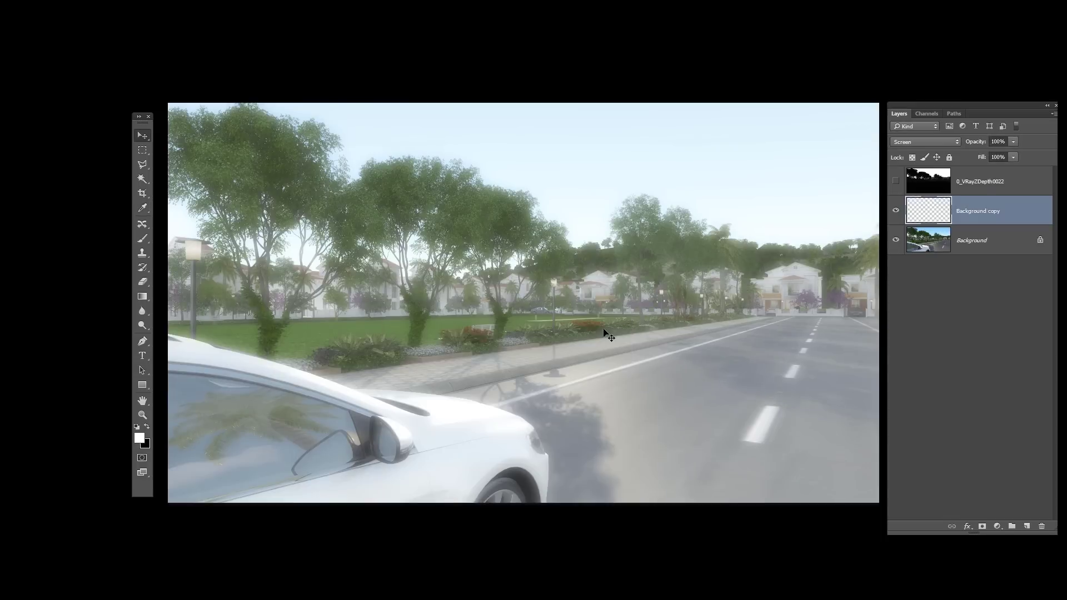
Erase the Background copy's haze over the car and foreground road with a large eraser and compare with and without it
{"action": "left_click", "coordinate": [142, 281]}
{"action": "key", "text": "bracketright"}
{"action": "key", "text": "bracketright"}
{"action": "key", "text": "bracketright"}
{"action": "mouse_move", "coordinate": [245, 417]}
{"action": "left_mouse_down"}
{"action": "mouse_move", "coordinate": [530, 464]}
{"action": "mouse_move", "coordinate": [688, 471]}
{"action": "mouse_move", "coordinate": [938, 440]}
{"action": "mouse_move", "coordinate": [280, 418]}
{"action": "mouse_move", "coordinate": [176, 397]}
{"action": "mouse_move", "coordinate": [677, 443]}
{"action": "mouse_move", "coordinate": [853, 432]}
{"action": "mouse_move", "coordinate": [783, 415]}
{"action": "mouse_move", "coordinate": [230, 405]}
{"action": "mouse_move", "coordinate": [730, 512]}
{"action": "left_mouse_up"}
{"action": "left_click", "coordinate": [895, 212]}
{"action": "left_click", "coordinate": [896, 212]}
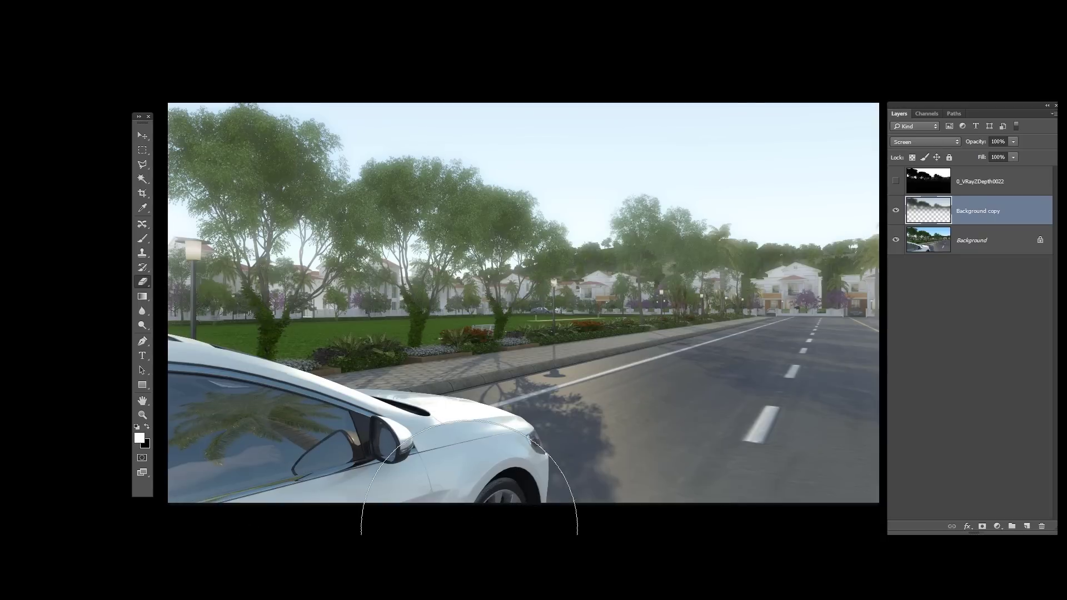
{"action": "left_click", "coordinate": [896, 210]}
{"action": "left_click", "coordinate": [896, 211]}
{"action": "left_click", "coordinate": [896, 211]}
{"action": "left_click", "coordinate": [896, 211]}
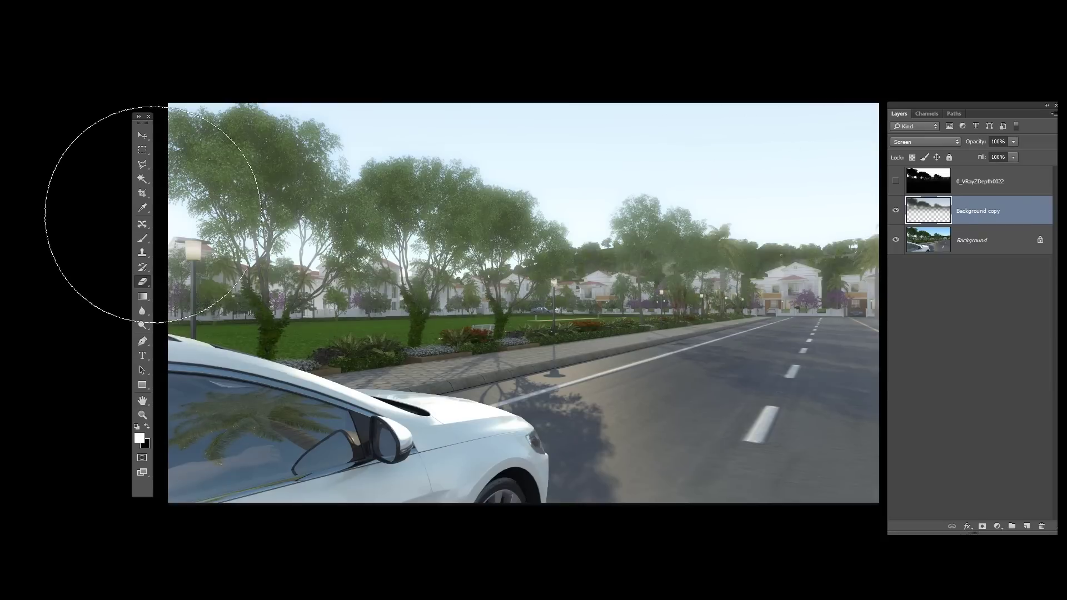
Compare the image with and without the haze layer and lower the Background copy's opacity to 83%
{"action": "left_click", "coordinate": [141, 136]}
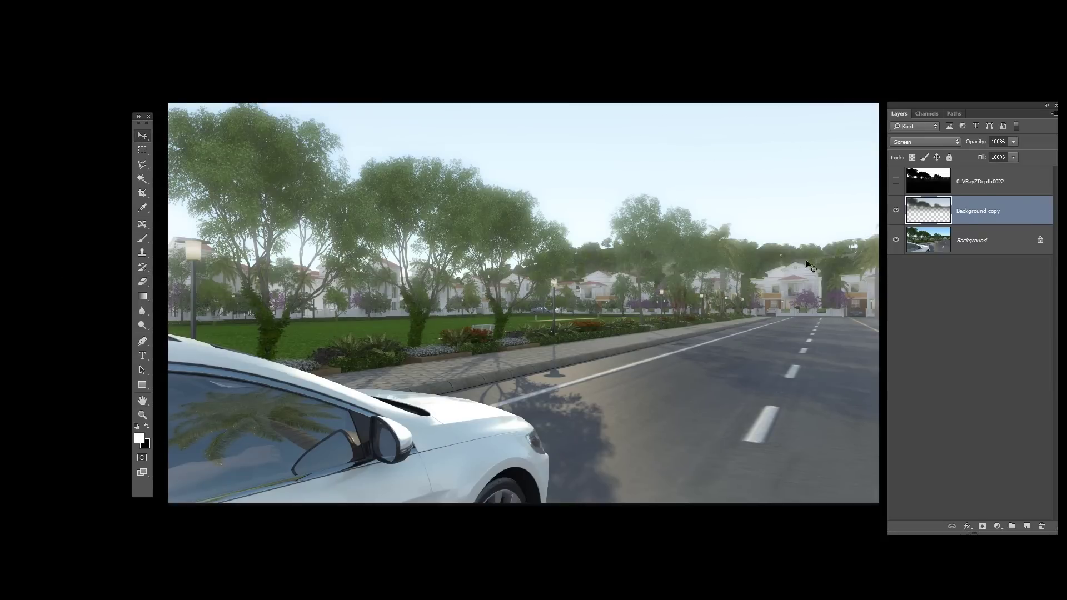
{"action": "left_click", "coordinate": [896, 211]}
{"action": "left_click", "coordinate": [896, 210]}
{"action": "left_click", "coordinate": [896, 211]}
{"action": "left_click", "coordinate": [896, 210]}
{"action": "left_click", "coordinate": [896, 210]}
{"action": "left_click", "coordinate": [896, 210]}
{"action": "left_click_drag", "start_coordinate": [983, 145], "coordinate": [974, 145]}
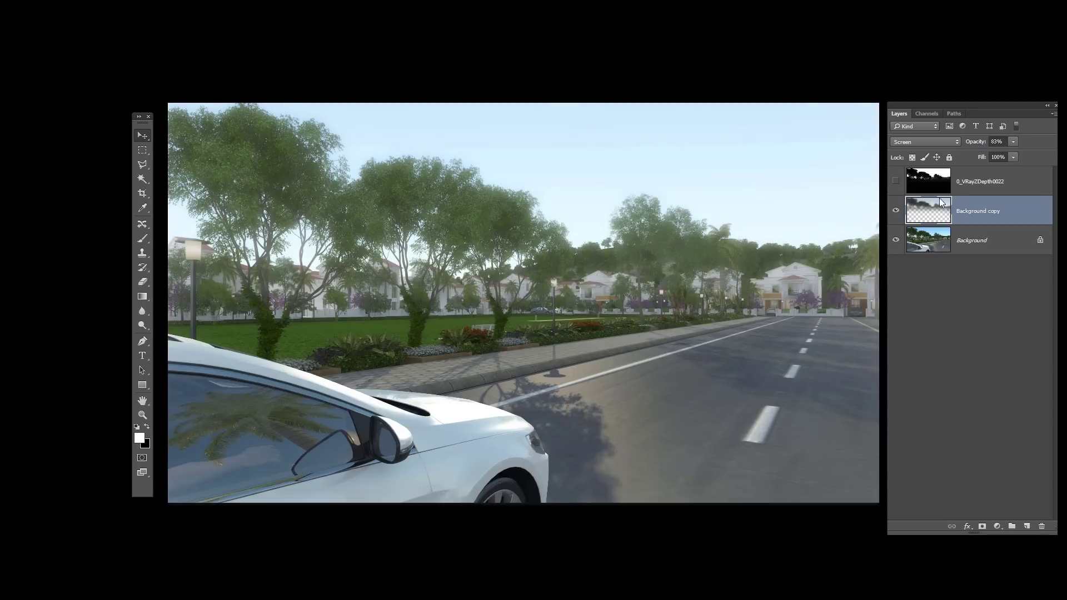
{"action": "left_click", "coordinate": [896, 211]}
{"action": "left_click", "coordinate": [896, 211]}
Lower the Background copy's opacity to 61% and compare the image with and without the layer
{"action": "left_click", "coordinate": [973, 143]}
{"action": "left_click_drag", "start_coordinate": [971, 144], "coordinate": [968, 145]}
{"action": "left_click", "coordinate": [896, 211]}
{"action": "left_click", "coordinate": [896, 211]}
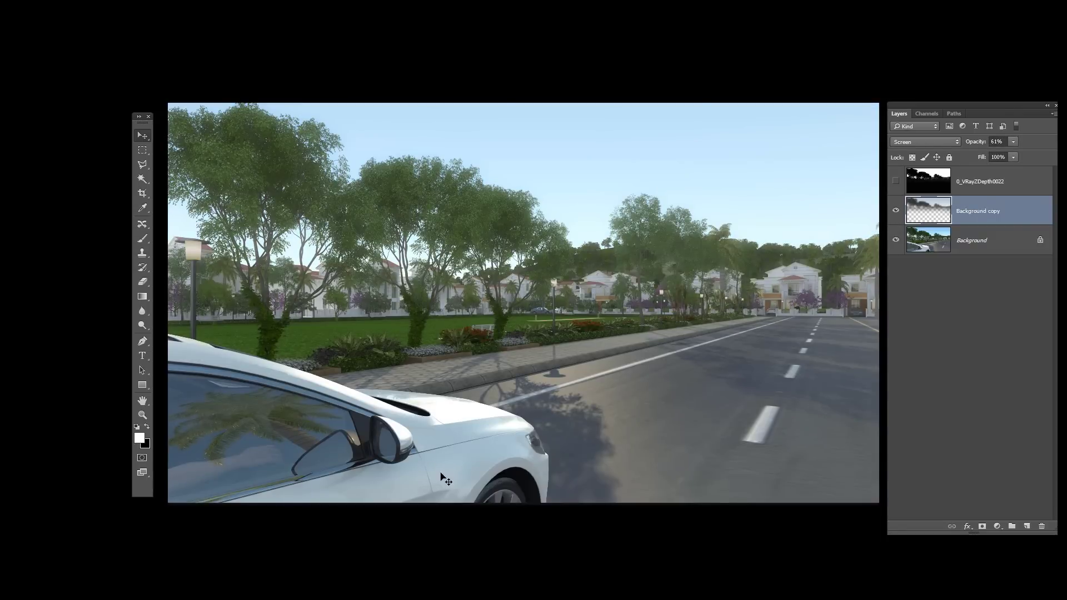
{"action": "left_click", "coordinate": [143, 148]}
{"action": "left_click", "coordinate": [142, 137]}
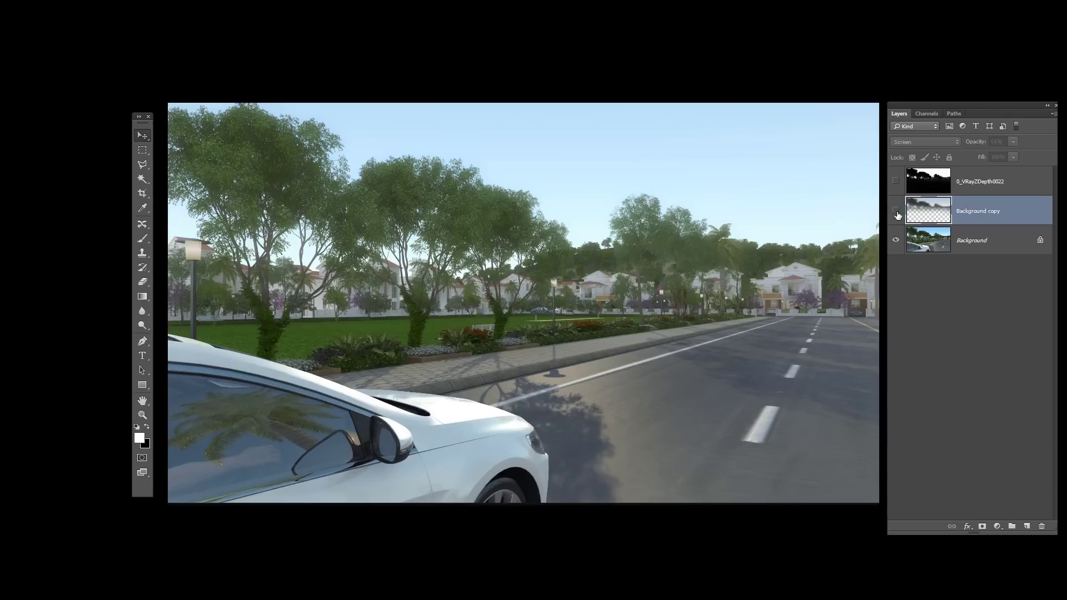
{"action": "left_click", "coordinate": [895, 211]}
{"action": "left_click", "coordinate": [896, 211]}
{"action": "left_click", "coordinate": [895, 211]}
{"action": "left_click", "coordinate": [896, 211]}
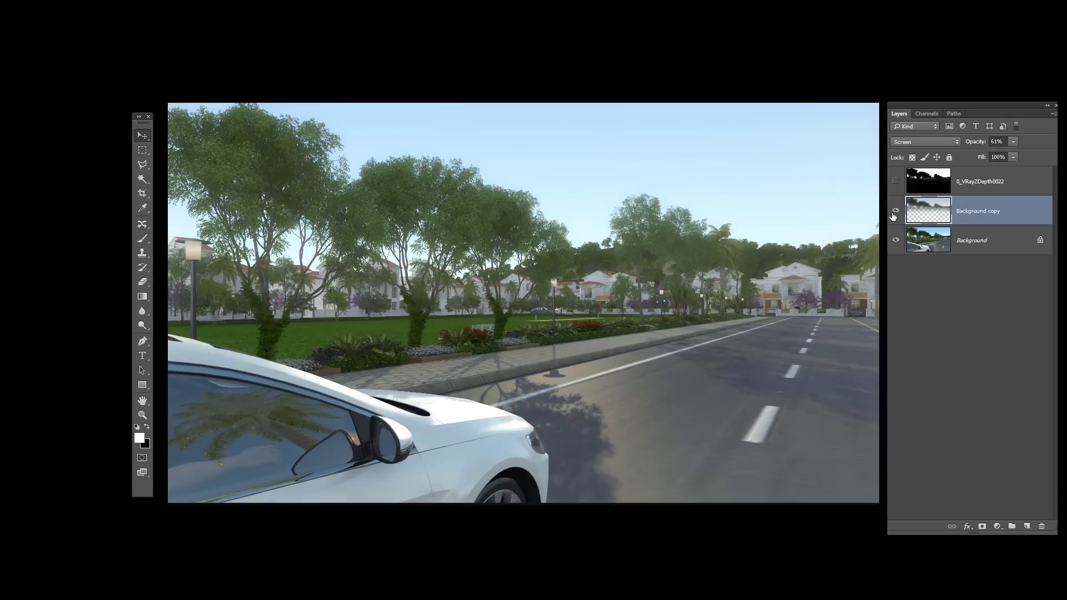
{"action": "left_click", "coordinate": [895, 212]}
{"action": "left_click", "coordinate": [895, 212]}
{"action": "left_click", "coordinate": [895, 212]}
{"action": "left_click", "coordinate": [895, 212]}
Delete the Background copy layer and select the 0_VRayZDepth0022 layer
{"action": "left_click_drag", "start_coordinate": [1003, 214], "coordinate": [1041, 526]}
{"action": "left_click", "coordinate": [987, 188]}
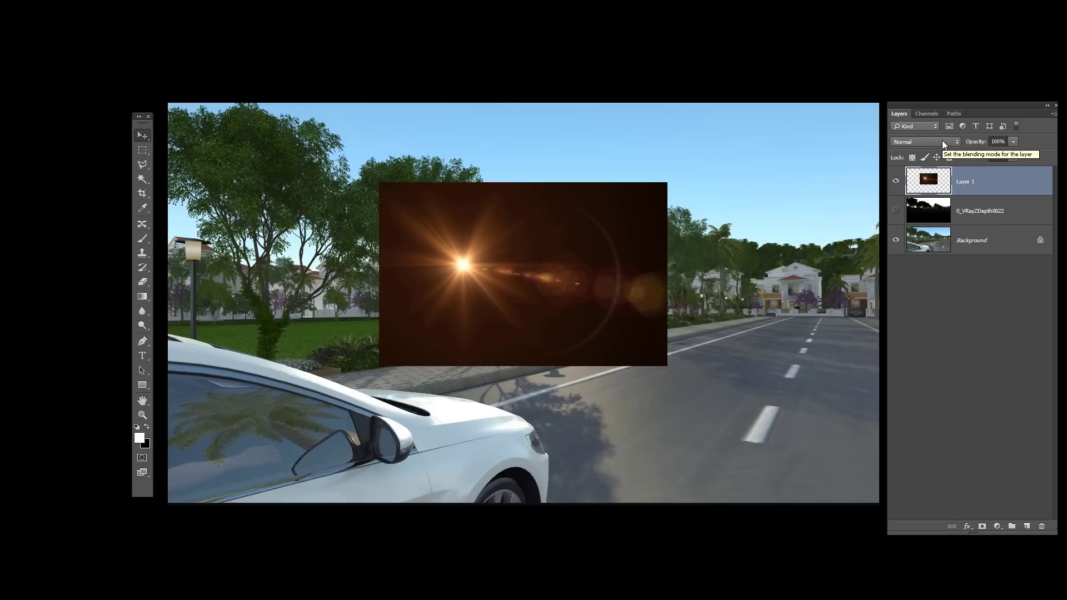
Set the lens flare layer's blend mode to Screen, position the flare between the middle trees and compare with and without it
{"action": "left_click", "coordinate": [942, 140]}
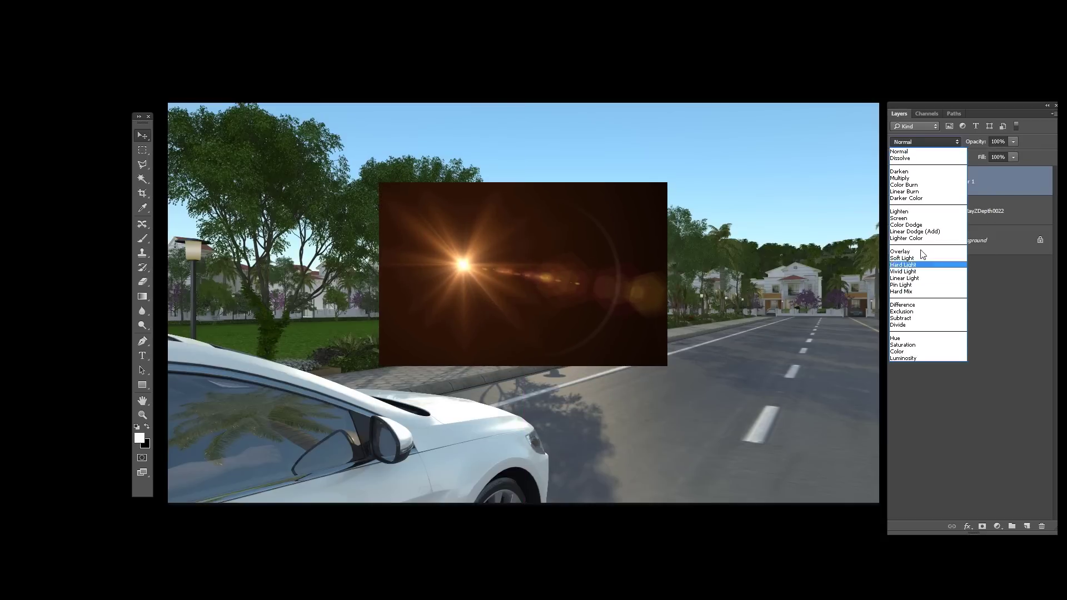
{"action": "left_click", "coordinate": [942, 214]}
{"action": "mouse_move", "coordinate": [478, 284]}
{"action": "left_mouse_down"}
{"action": "mouse_move", "coordinate": [505, 297]}
{"action": "mouse_move", "coordinate": [456, 246]}
{"action": "mouse_move", "coordinate": [470, 281]}
{"action": "mouse_move", "coordinate": [470, 267]}
{"action": "mouse_move", "coordinate": [486, 277]}
{"action": "left_mouse_up"}
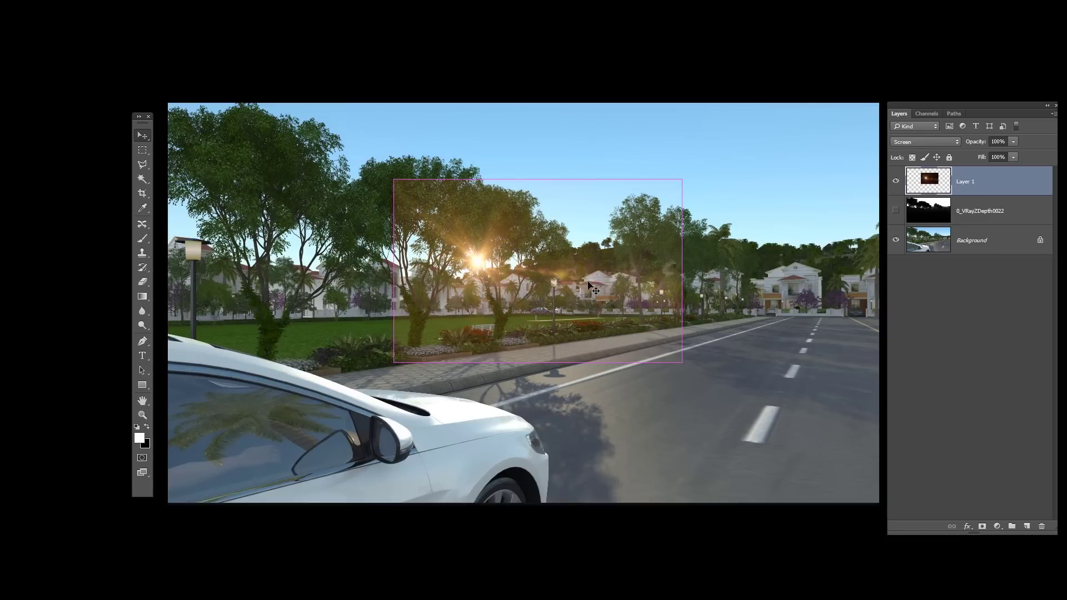
{"action": "left_click", "coordinate": [978, 206]}
{"action": "left_click", "coordinate": [988, 188]}
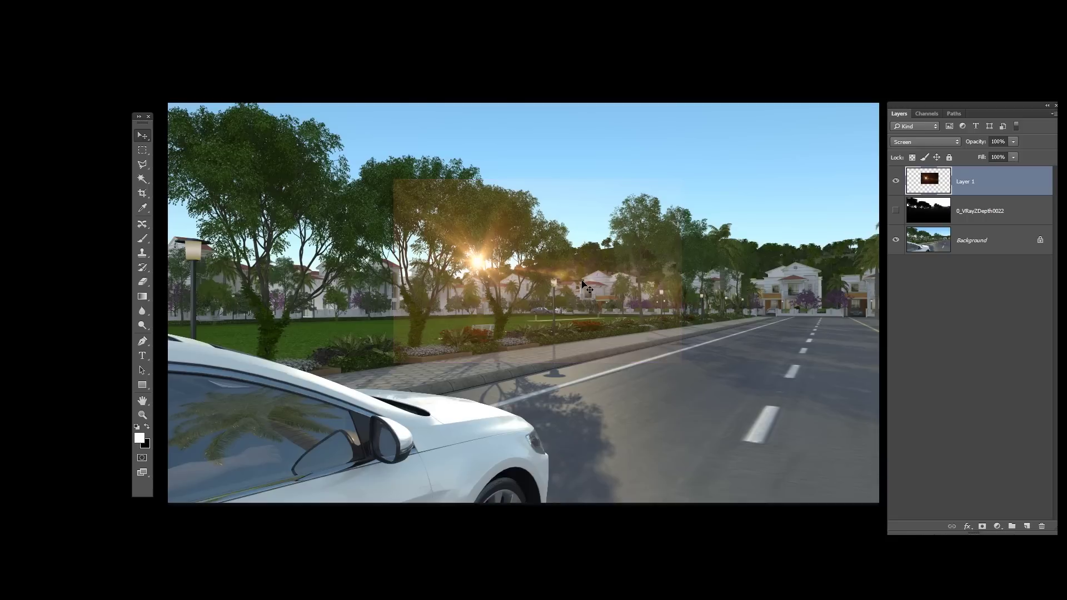
{"action": "left_click", "coordinate": [895, 182]}
{"action": "left_click", "coordinate": [895, 182]}
Erase the visible rectangular edges around the lens flare on Layer 1 with a smaller eraser
{"action": "left_click", "coordinate": [147, 281]}
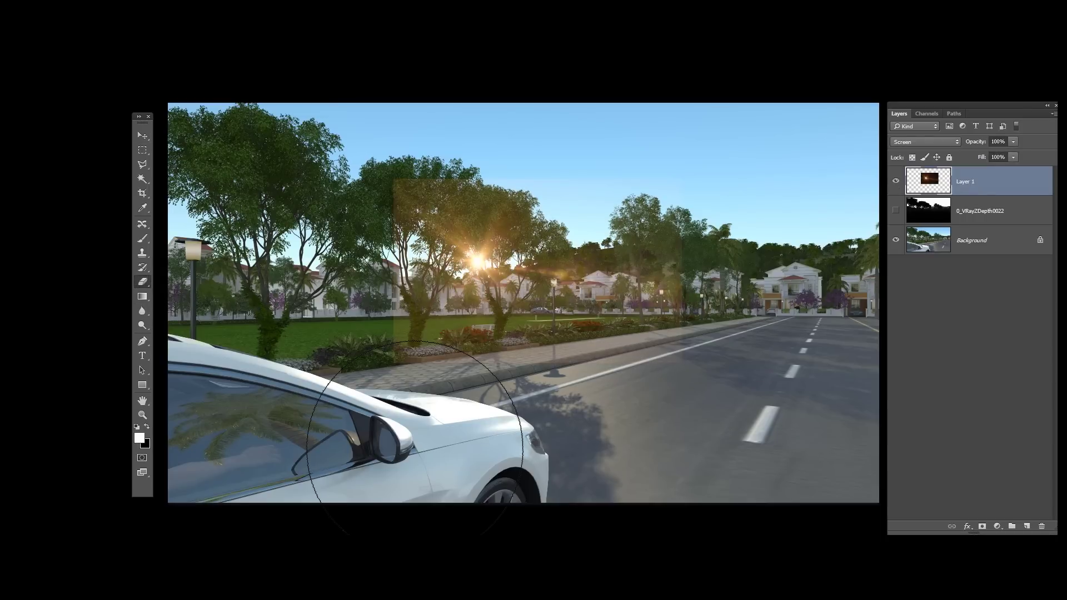
{"action": "key", "text": "bracketleft"}
{"action": "key", "text": "bracketleft"}
{"action": "left_click_drag", "start_coordinate": [392, 352], "coordinate": [650, 383]}
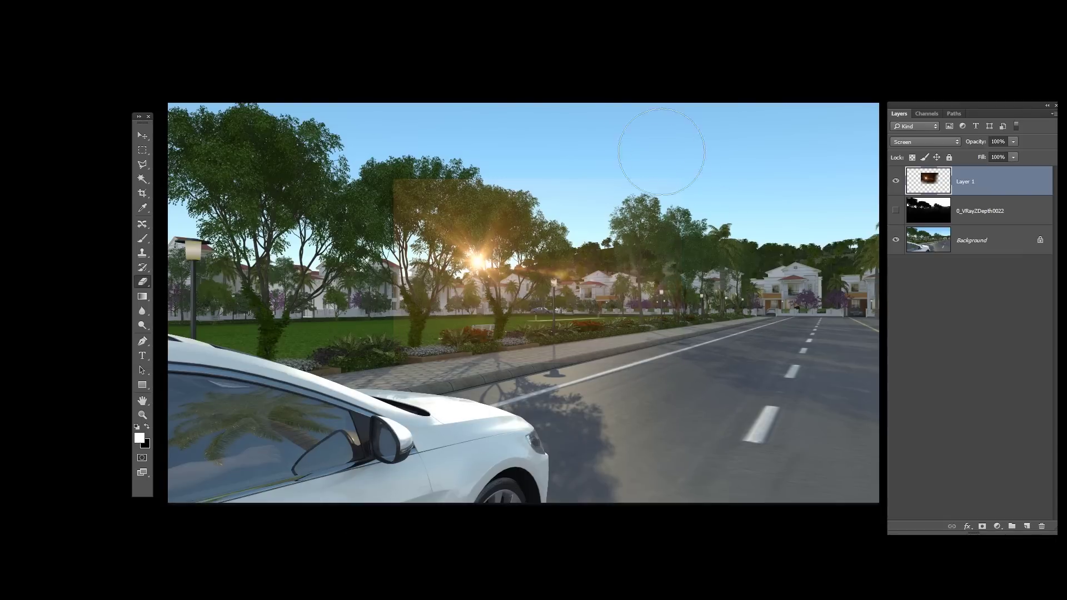
{"action": "mouse_move", "coordinate": [542, 138]}
{"action": "left_mouse_down"}
{"action": "mouse_move", "coordinate": [485, 148]}
{"action": "mouse_move", "coordinate": [372, 209]}
{"action": "mouse_move", "coordinate": [373, 318]}
{"action": "left_mouse_up"}
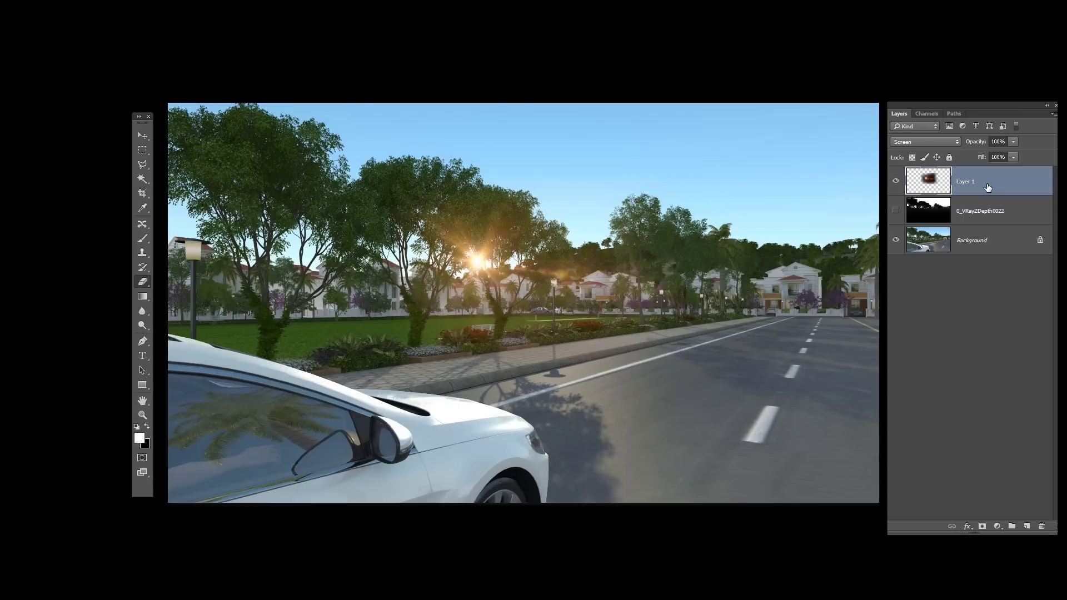
Rotate the lens flare so its streak points down to the road and place its glow over the middle tree
{"action": "key", "text": "ctrl+t"}
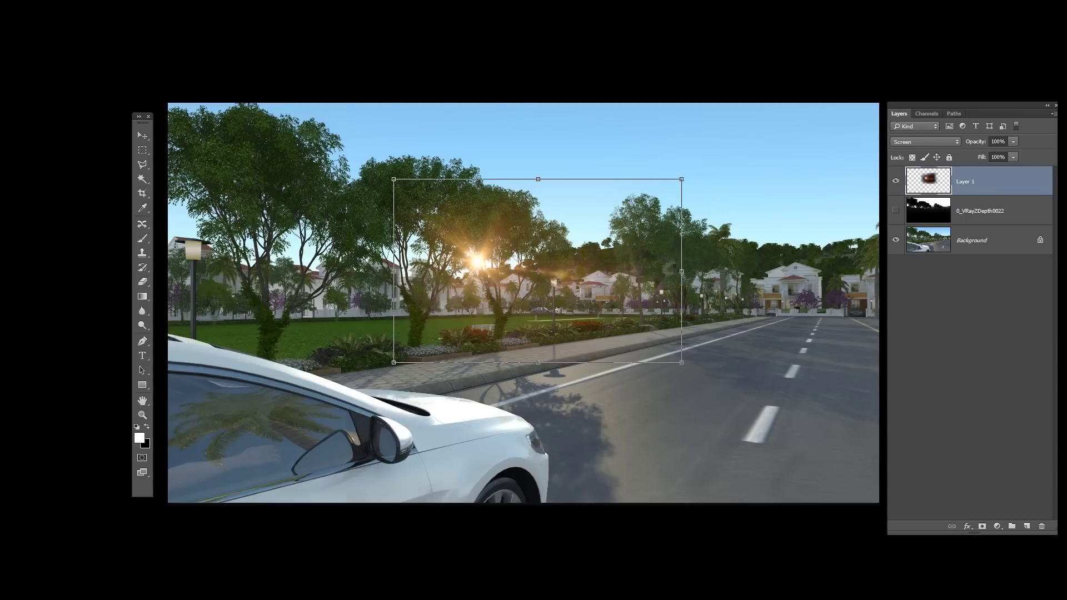
{"action": "left_click_drag", "start_coordinate": [662, 147], "coordinate": [629, 356]}
{"action": "left_click_drag", "start_coordinate": [598, 228], "coordinate": [531, 284]}
{"action": "left_click_drag", "start_coordinate": [639, 257], "coordinate": [631, 181]}
{"action": "left_click_drag", "start_coordinate": [488, 298], "coordinate": [524, 292]}
{"action": "left_click_drag", "start_coordinate": [629, 218], "coordinate": [635, 226]}
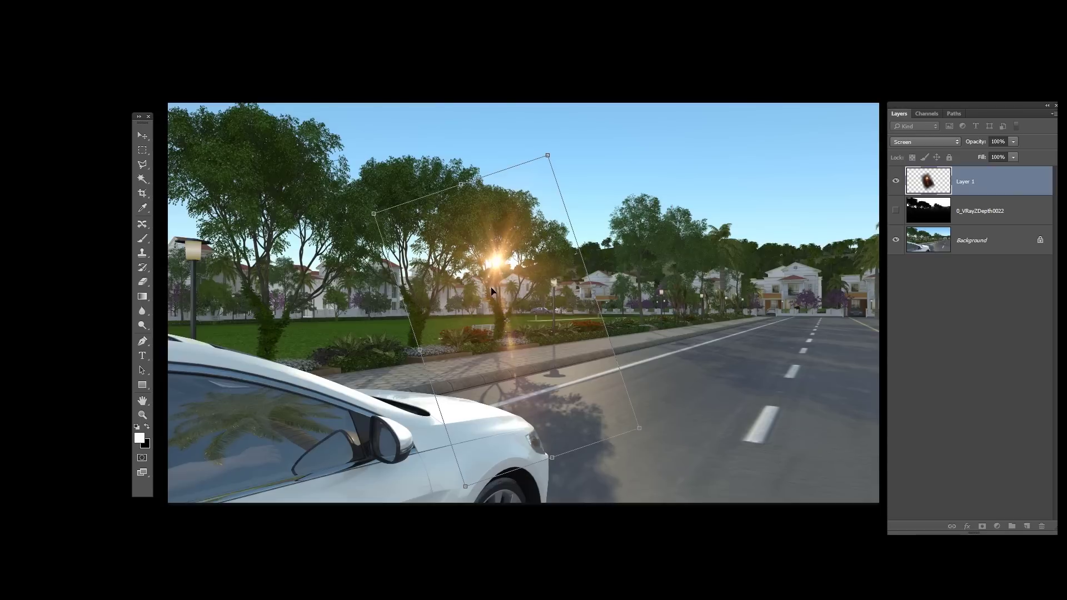
{"action": "left_click_drag", "start_coordinate": [493, 292], "coordinate": [487, 292]}
{"action": "key", "text": "Return"}
{"action": "key", "text": "e"}
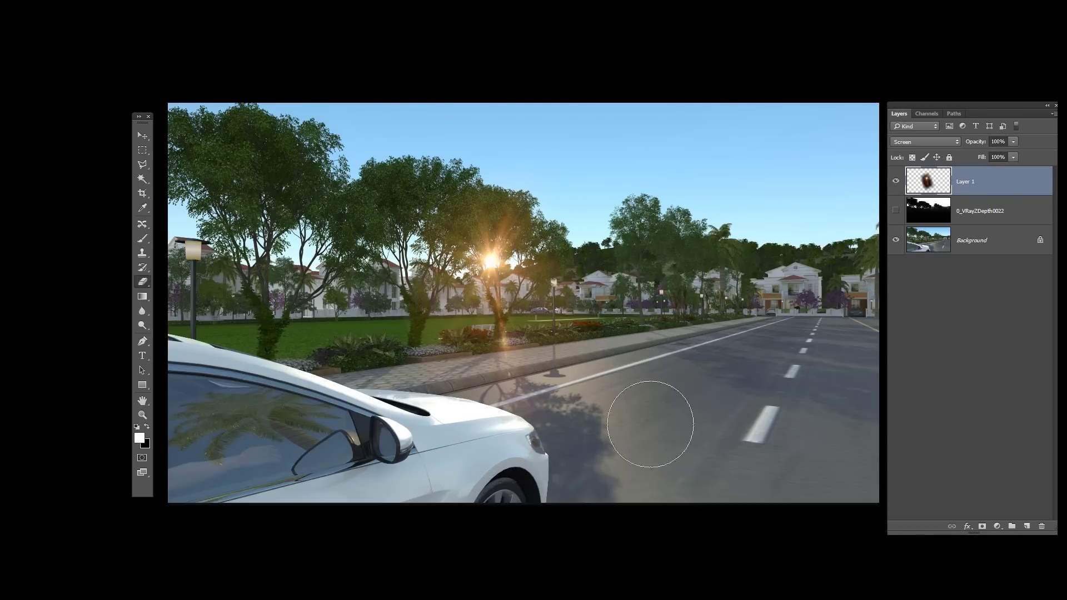
{"action": "left_click", "coordinate": [143, 136]}
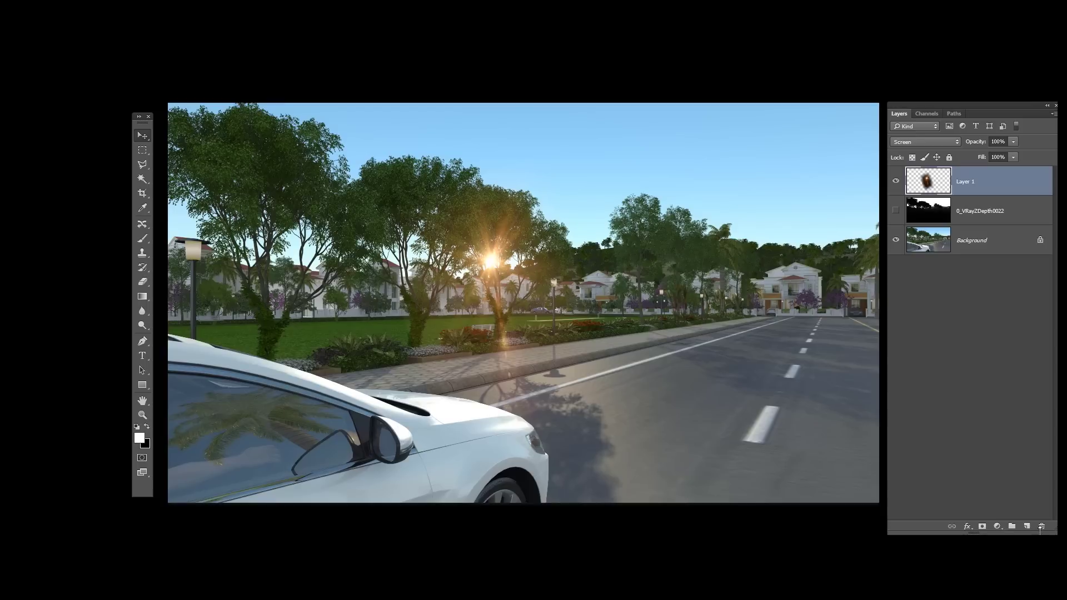
Add a new layer and paint five straight white light rays fanning down from the sun with a small soft brush
{"action": "left_click", "coordinate": [1027, 526]}
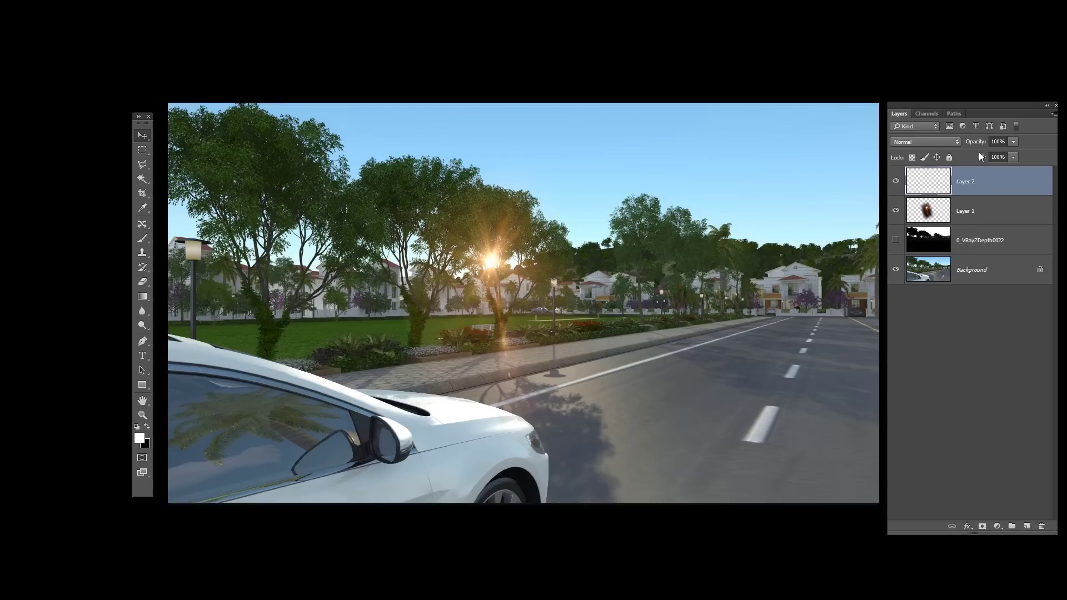
{"action": "left_click", "coordinate": [146, 242]}
{"action": "key", "text": "bracketleft"}
{"action": "key", "text": "bracketleft"}
{"action": "key", "text": "bracketleft"}
{"action": "key", "text": "bracketleft"}
{"action": "key", "text": "bracketleft"}
{"action": "key", "text": "bracketleft"}
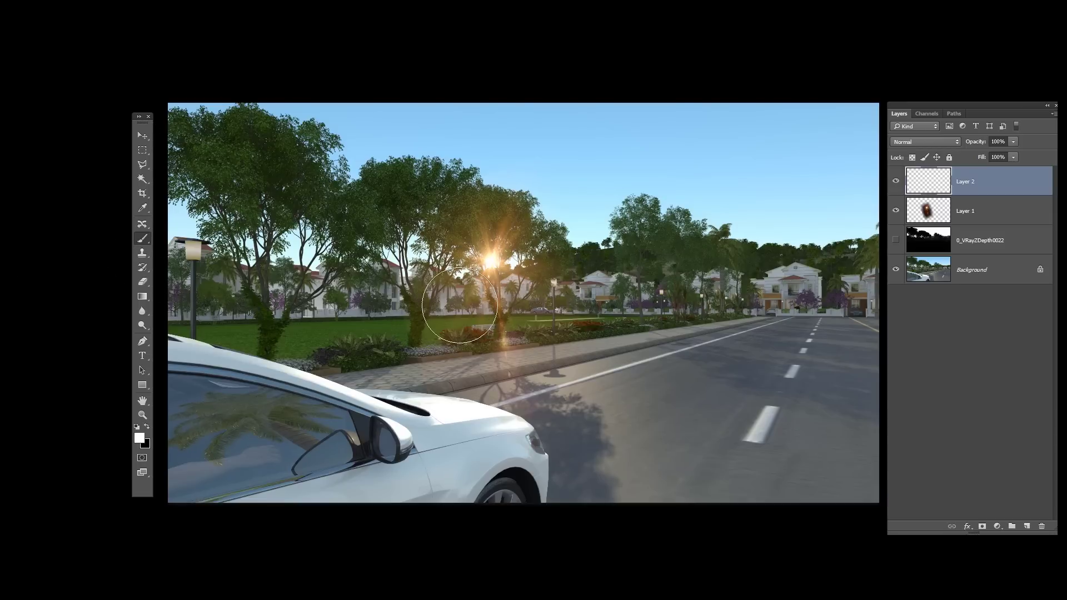
{"action": "key", "text": "bracketleft"}
{"action": "key", "text": "bracketleft"}
{"action": "left_click", "coordinate": [472, 258]}
{"action": "left_click", "coordinate": [414, 389], "text": "shift"}
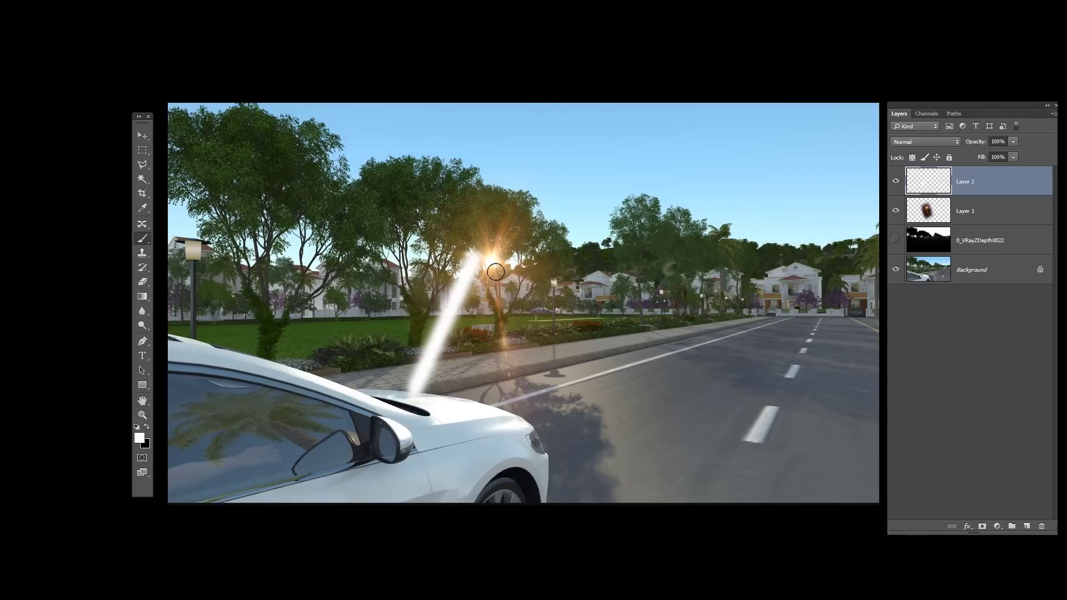
{"action": "left_click", "coordinate": [552, 400], "text": "shift"}
{"action": "left_click", "coordinate": [510, 259]}
{"action": "left_click", "coordinate": [614, 366], "text": "shift"}
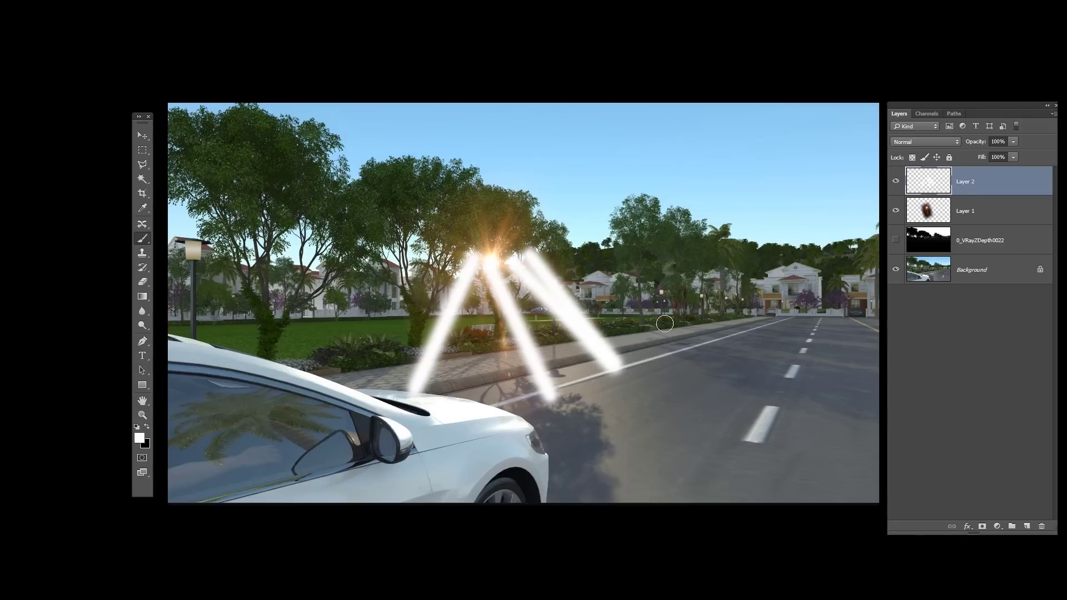
{"action": "left_click", "coordinate": [519, 260]}
{"action": "left_click", "coordinate": [660, 346], "text": "shift"}
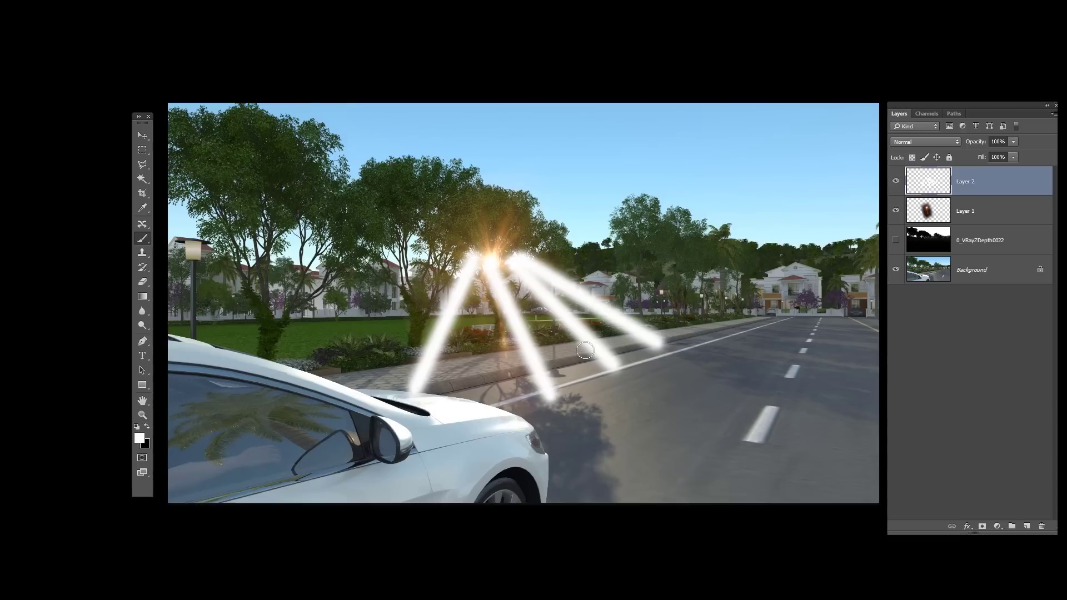
{"action": "left_click", "coordinate": [478, 269]}
{"action": "left_click", "coordinate": [486, 402], "text": "shift"}
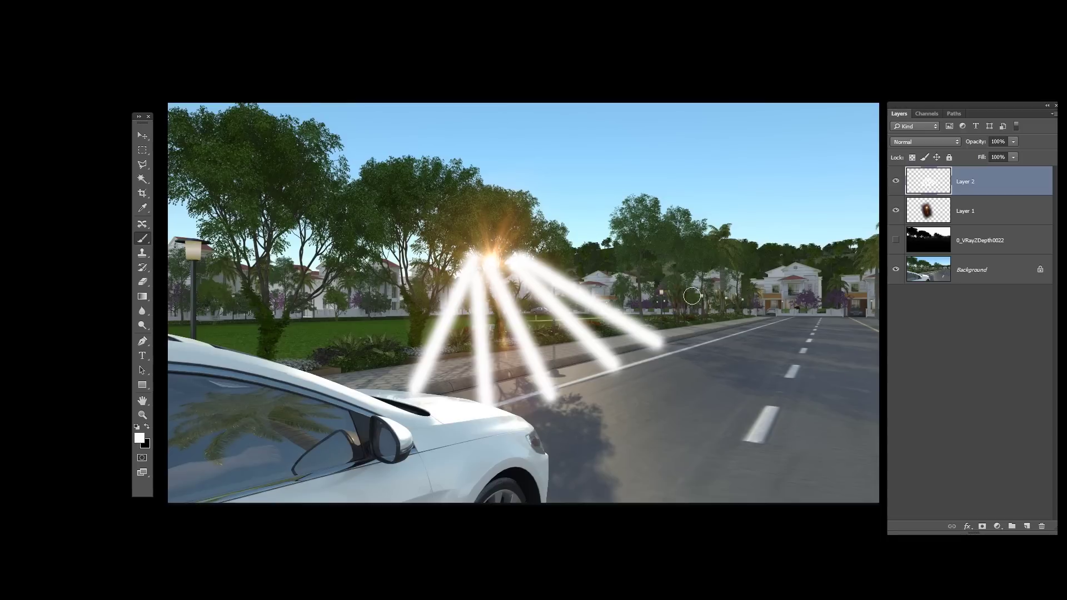
Apply a radial blur to the painted rays on Layer 2 and try a lower layer opacity
{"action": "left_click", "coordinate": [895, 181]}
{"action": "left_click", "coordinate": [895, 181]}
{"action": "key", "text": "ctrl+alt+f"}
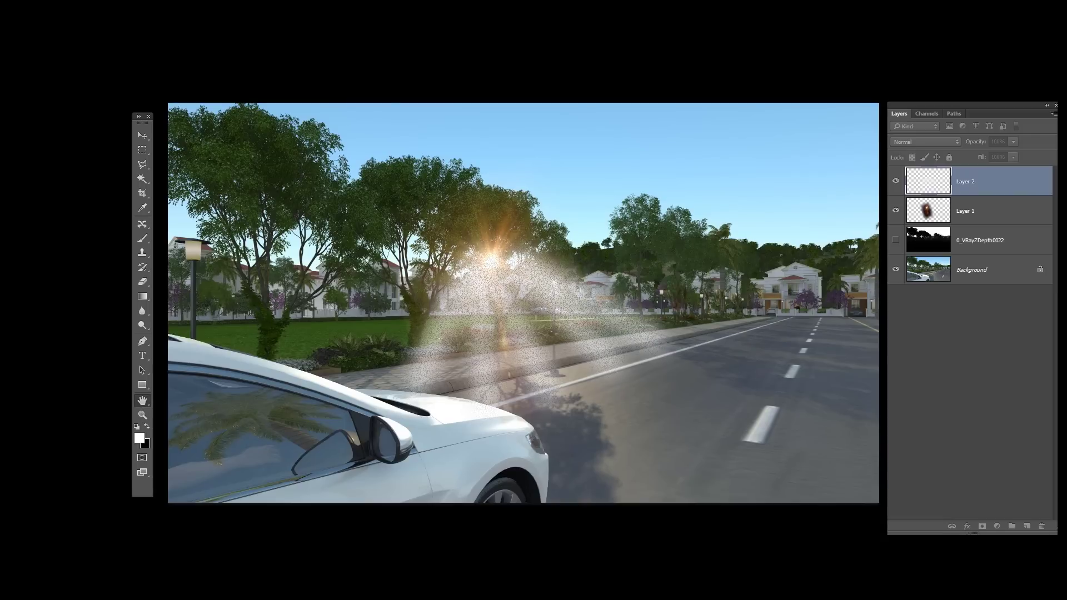
{"action": "key", "text": "Return"}
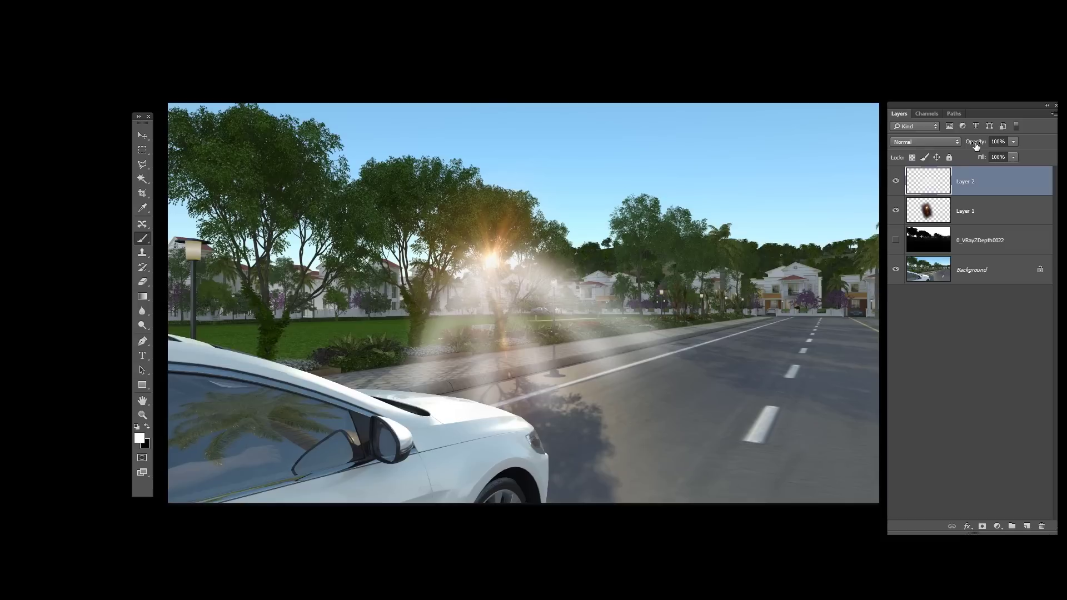
{"action": "left_click_drag", "start_coordinate": [972, 146], "coordinate": [960, 146]}
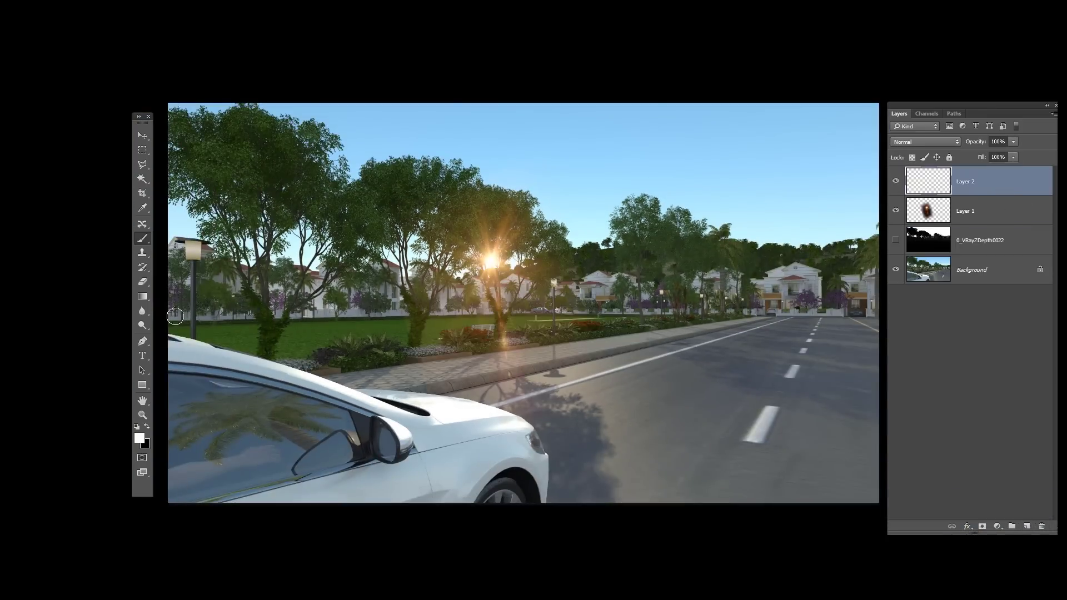
Stamp a light-ray brush on Layer 2 so the rays fan down from the sun across the road
{"action": "left_click", "coordinate": [142, 238]}
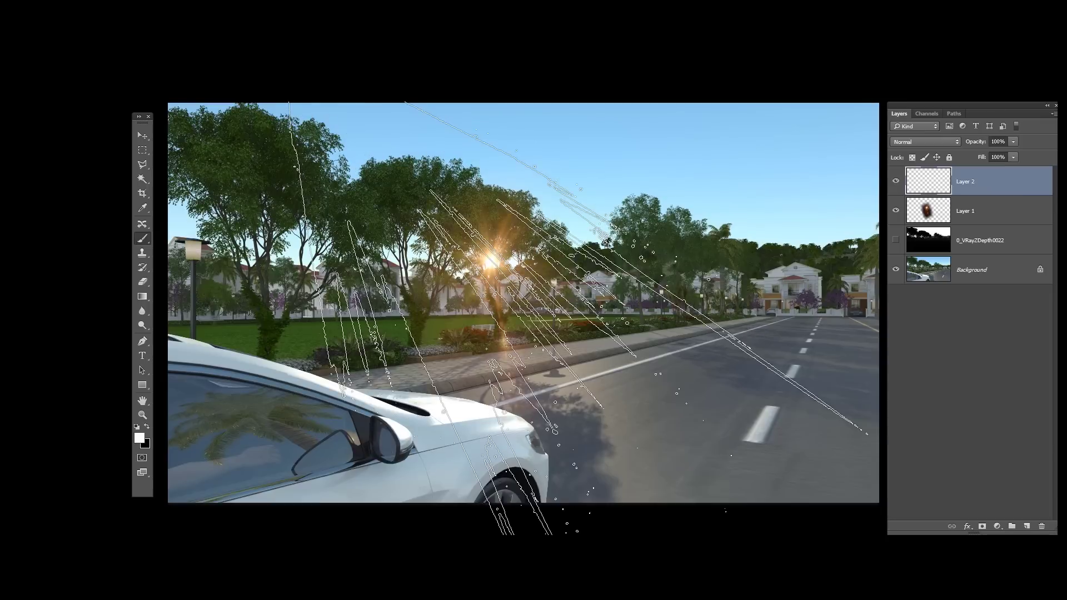
{"action": "key", "text": "bracketleft"}
{"action": "key", "text": "bracketleft"}
{"action": "key", "text": "bracketleft"}
{"action": "key", "text": "bracketleft"}
{"action": "key", "text": "bracketleft"}
{"action": "key", "text": "bracketleft"}
{"action": "key", "text": "bracketleft"}
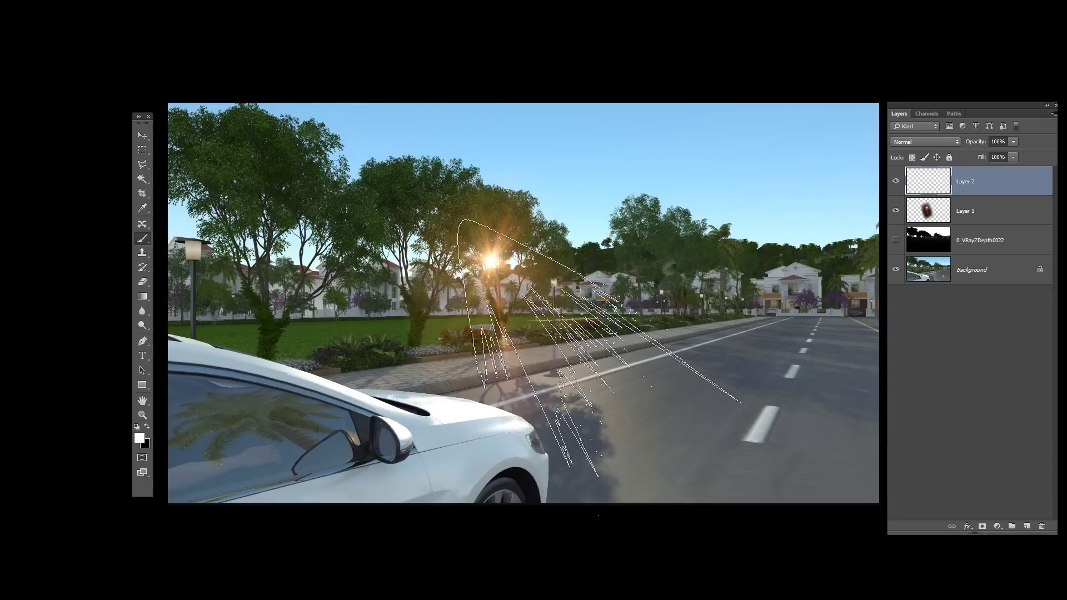
{"action": "key", "text": "bracketright"}
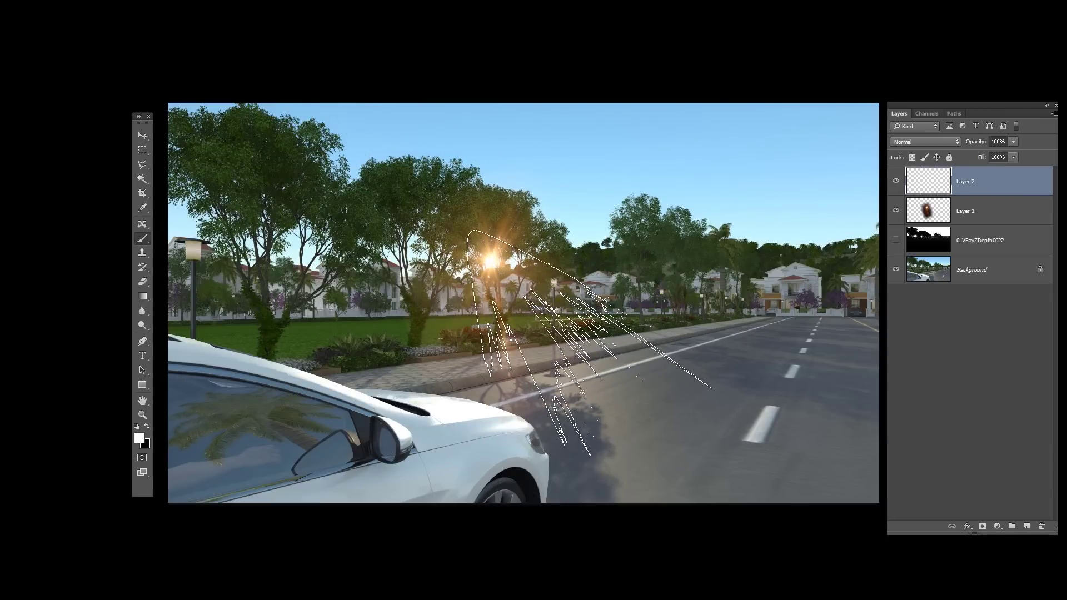
{"action": "left_click", "coordinate": [590, 341]}
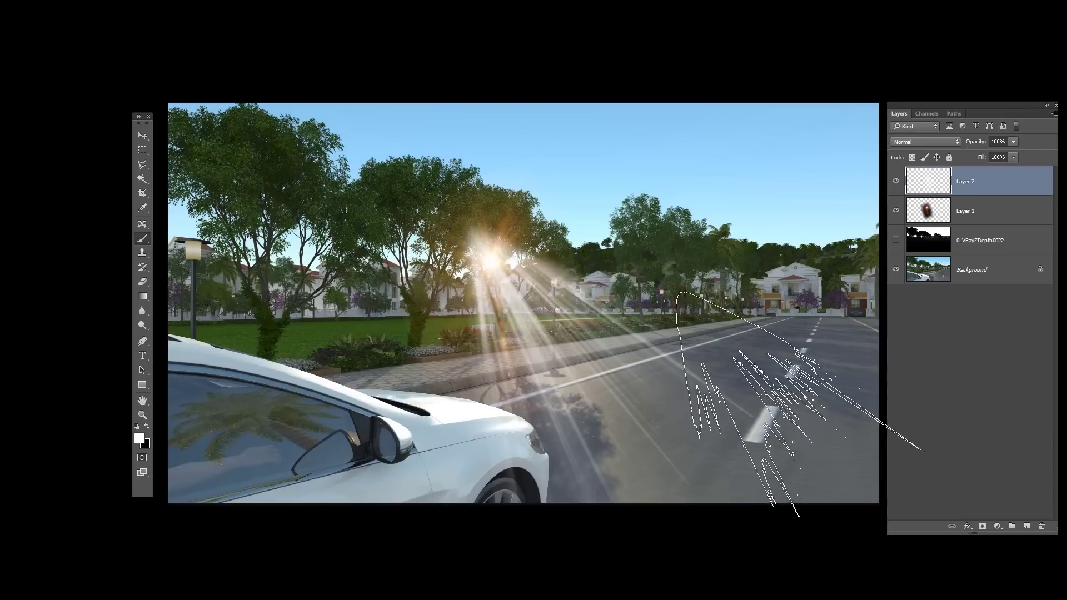
{"action": "key", "text": "ctrl+z"}
{"action": "key", "text": "ctrl+z"}
Transform the stamped rays so they spread from the sun over the lawn, pavement and road
{"action": "key", "text": "ctrl+t"}
{"action": "left_click_drag", "start_coordinate": [445, 207], "coordinate": [487, 250]}
{"action": "left_click_drag", "start_coordinate": [448, 509], "coordinate": [307, 428]}
{"action": "left_click_drag", "start_coordinate": [777, 208], "coordinate": [799, 214]}
{"action": "left_click_drag", "start_coordinate": [775, 502], "coordinate": [716, 488]}
{"action": "left_click_drag", "start_coordinate": [303, 421], "coordinate": [256, 402]}
{"action": "key", "text": "Return"}
{"action": "key", "text": "b"}
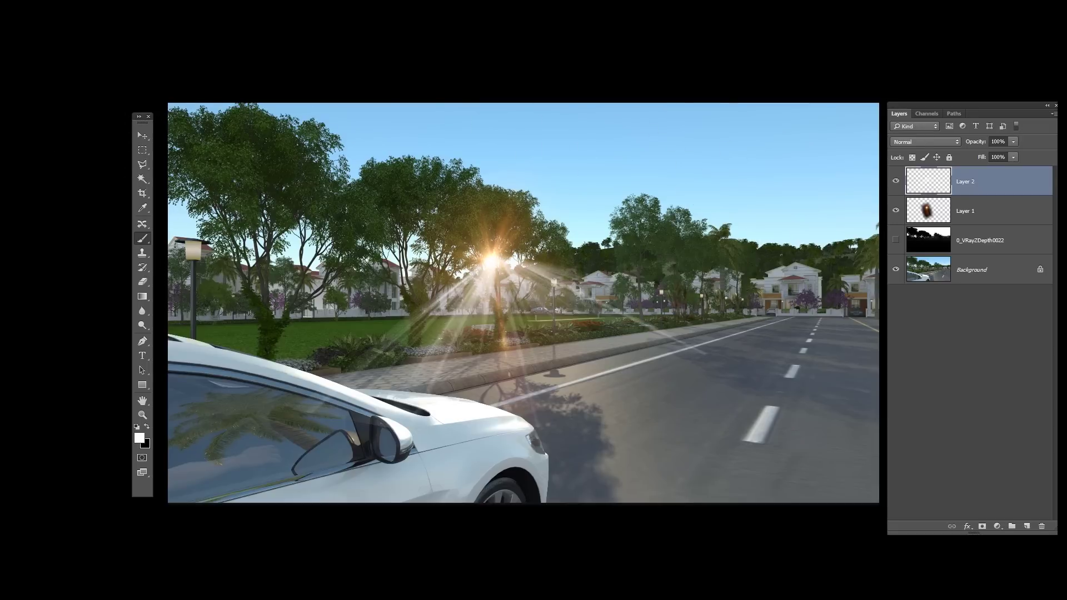
Blur the light rays on Layer 2 and set the layer's blend mode to Screen
{"action": "key", "text": "ctrl+alt+f"}
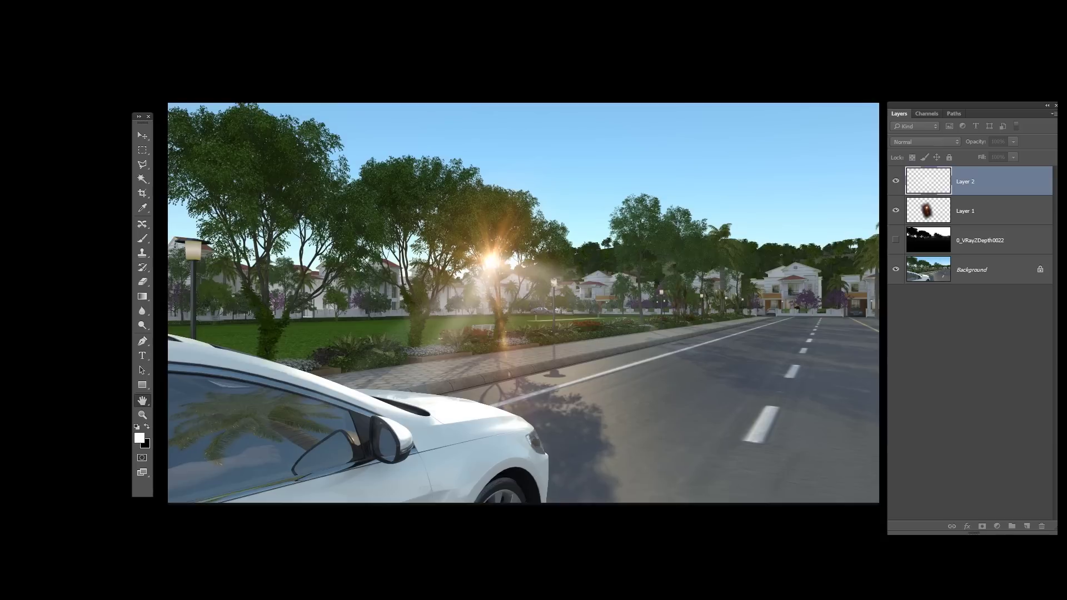
{"action": "left_click", "coordinate": [944, 141]}
{"action": "left_click", "coordinate": [920, 219]}
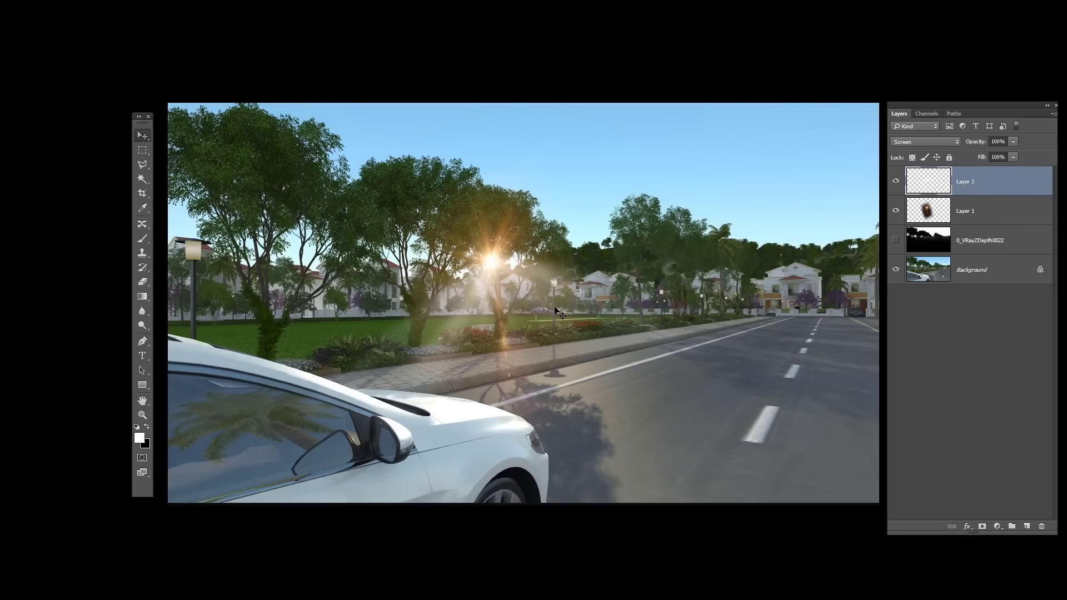
Choose the Brush tool and select Layer 1 with the lens flare
{"action": "left_click", "coordinate": [144, 240]}
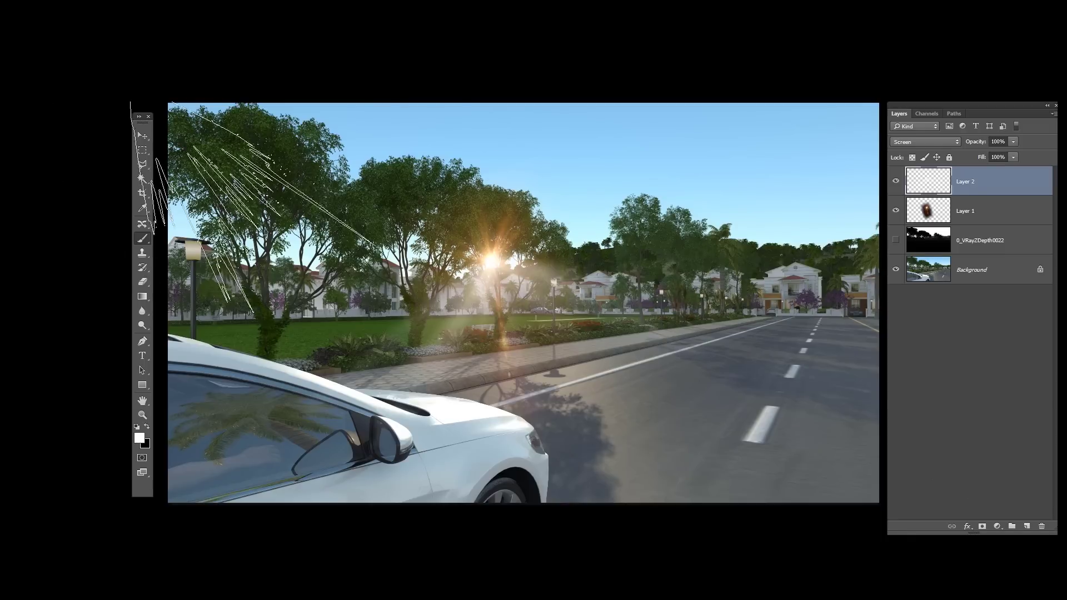
{"action": "left_click", "coordinate": [960, 210]}
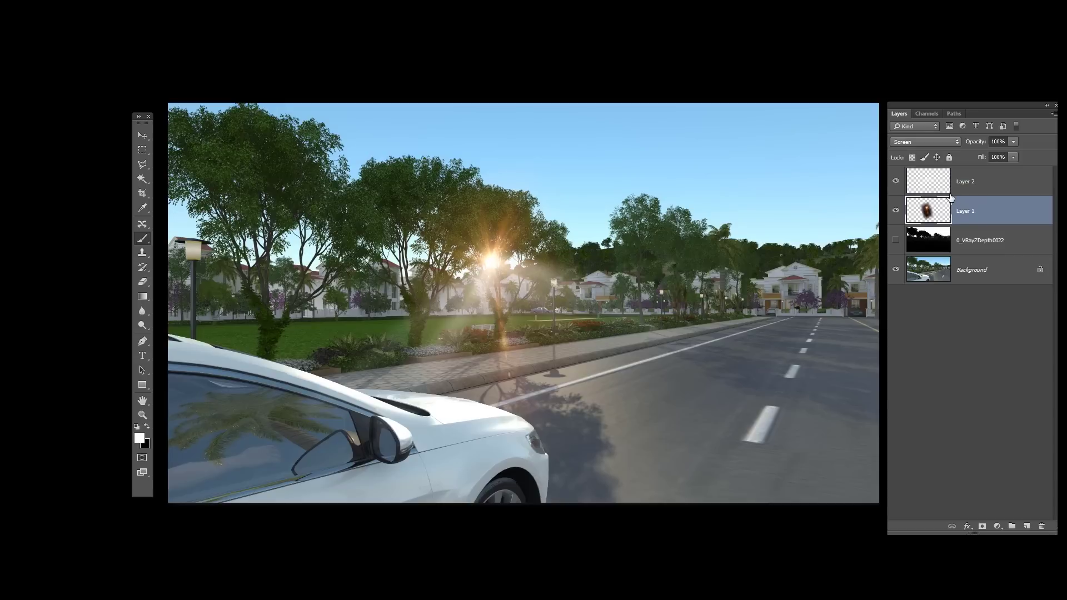